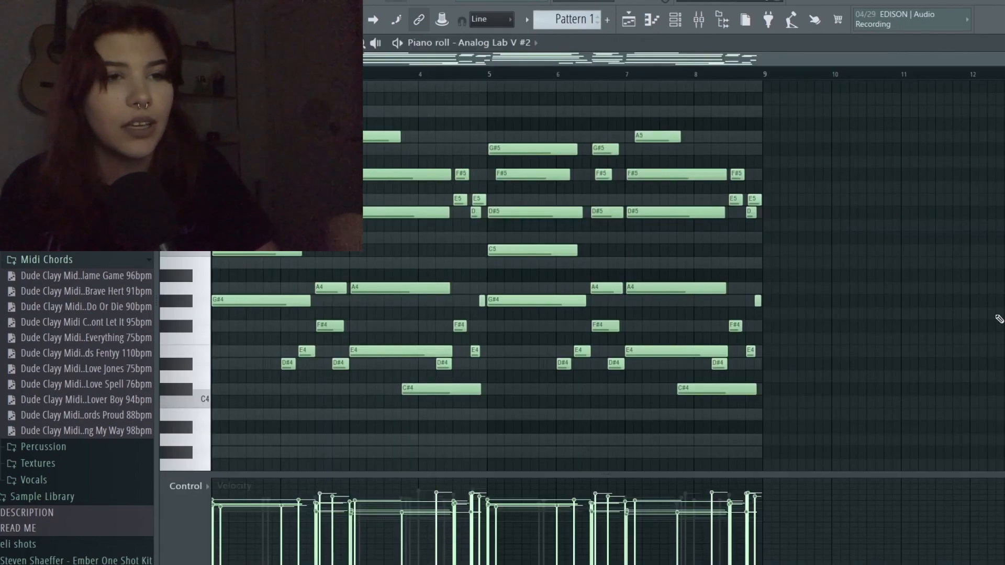
Step: Play back the Analog Lab V #2 chord pattern in the piano roll
{"action": "key", "text": "space"}
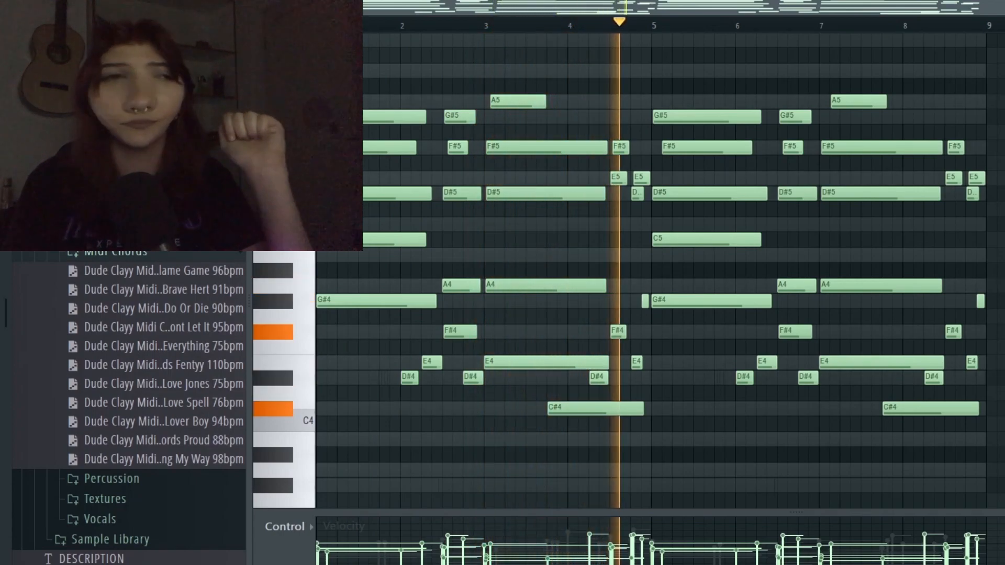
{"action": "key", "text": "space"}
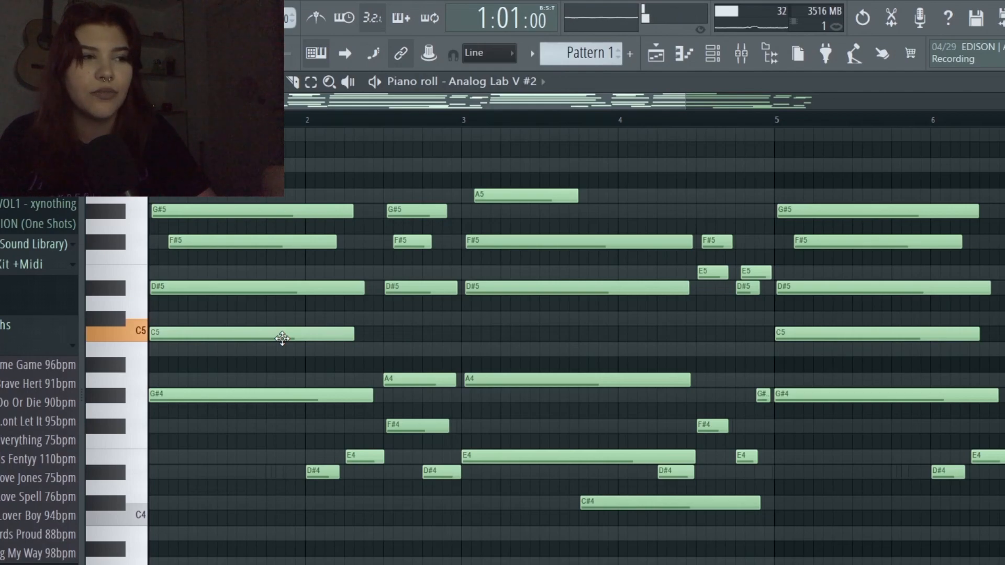
Step: Lower the first C5 note of the opening chord to B4 and audition the altered chord
{"action": "left_click_drag", "start_coordinate": [283, 347], "coordinate": [281, 354]}
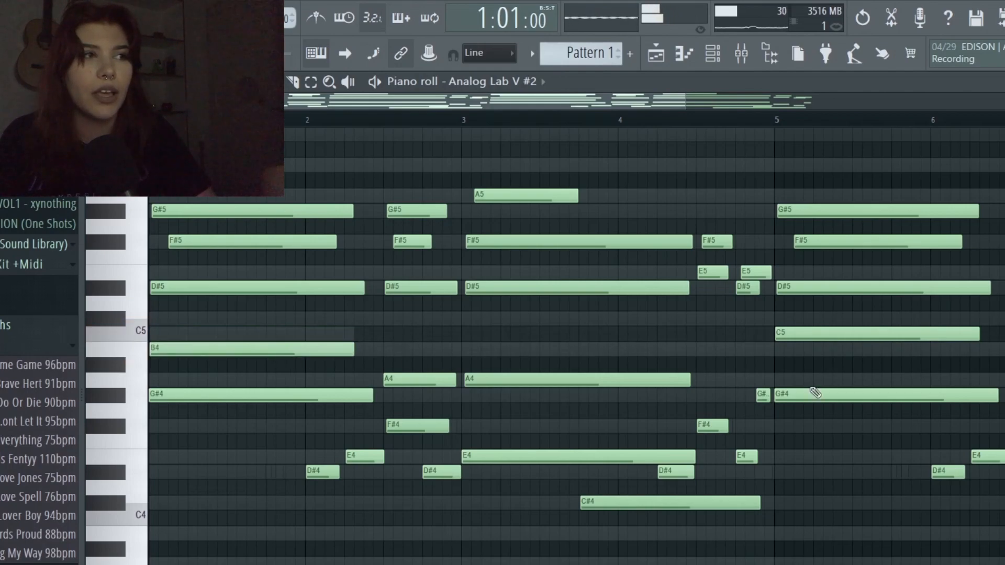
{"action": "key", "text": "space"}
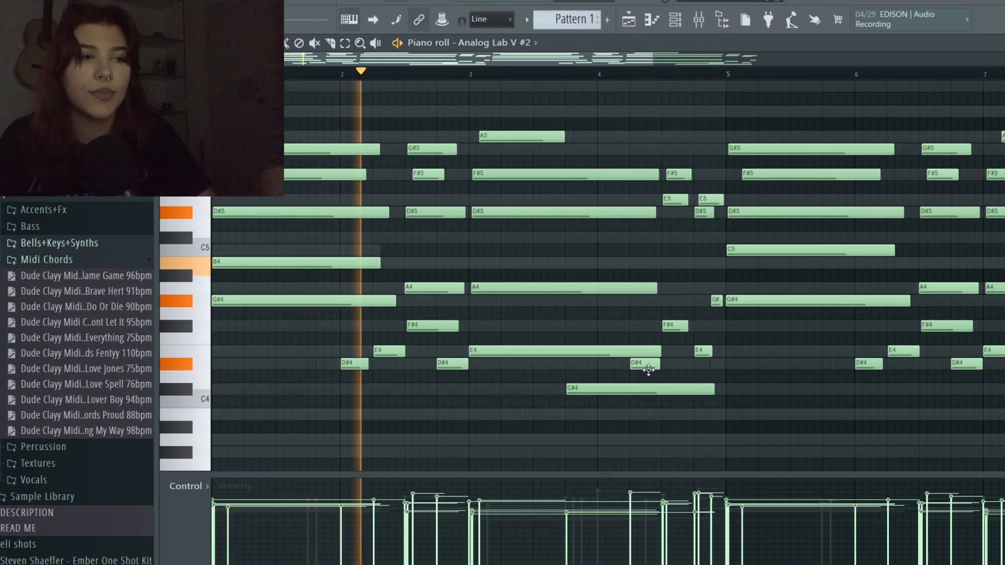
{"action": "key", "text": "space"}
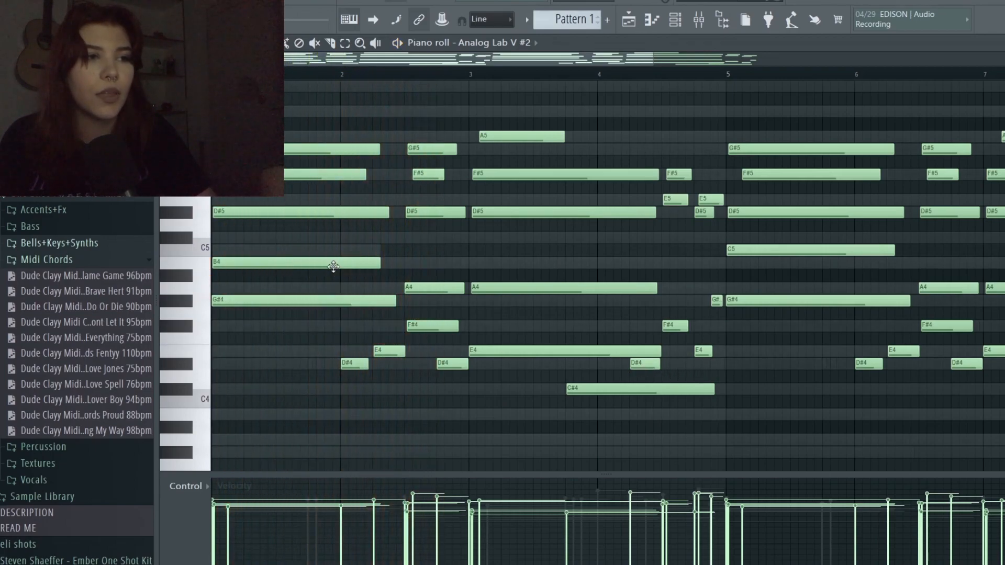
Step: Move the opening chord's B4 note back up to C5 and audition the chord again
{"action": "left_click_drag", "start_coordinate": [333, 261], "coordinate": [334, 248]}
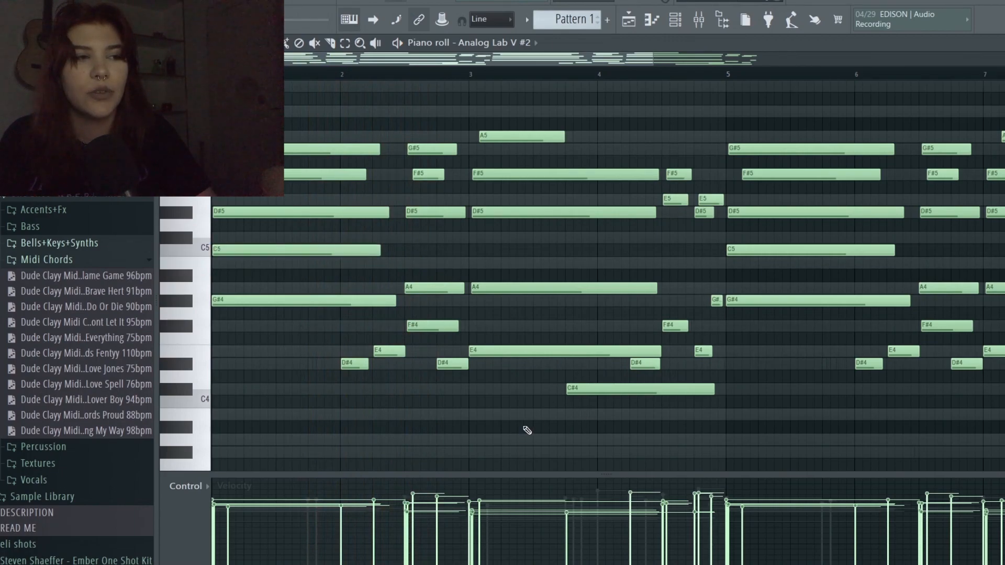
{"action": "key", "text": "space"}
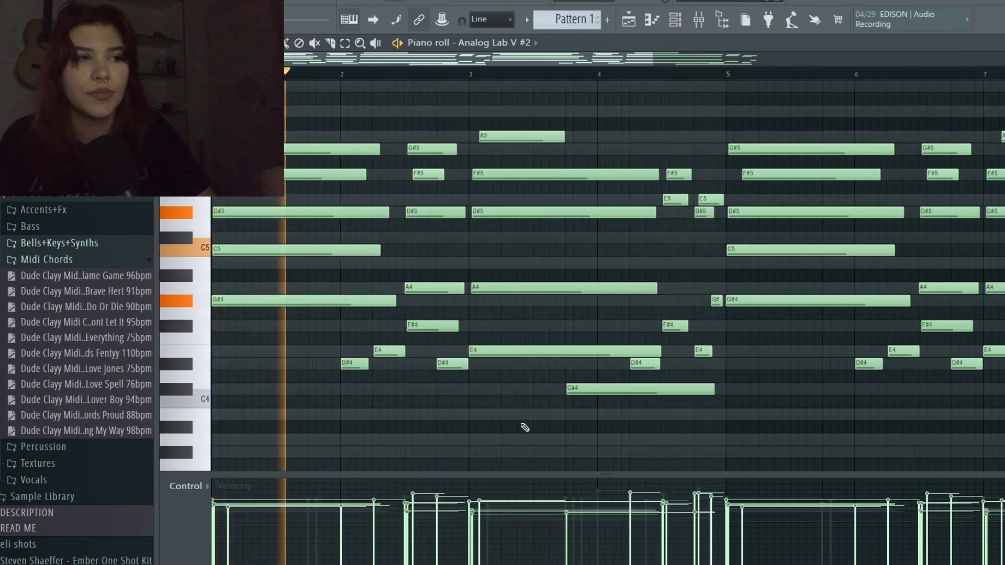
{"action": "key", "text": "space"}
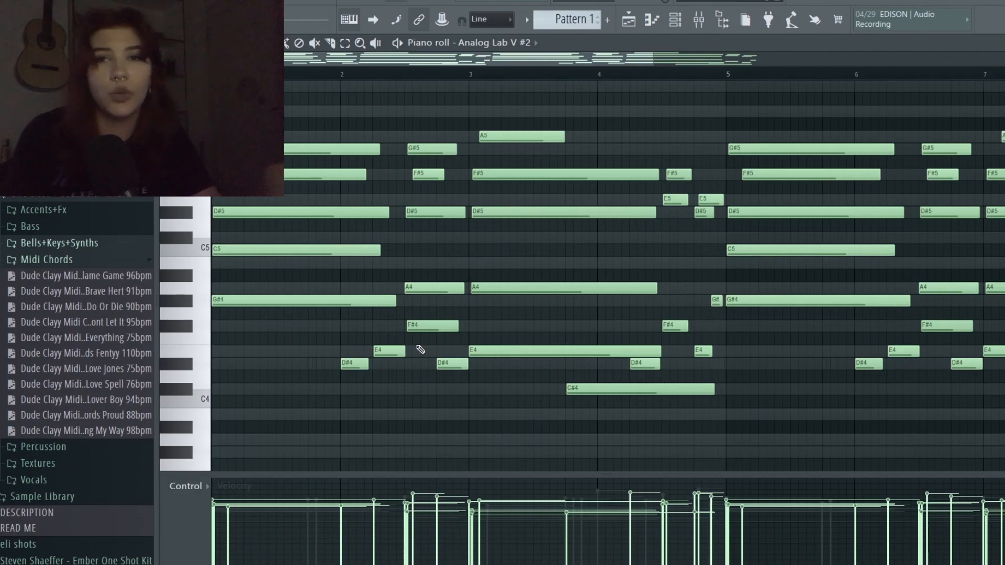
Step: Compare by ear the bar 3 chord with staggered note starts and with all its notes aligned to the bar line
{"action": "scroll", "coordinate": [442, 361], "scroll_direction": "up", "scroll_amount": 4, "text": "ctrl"}
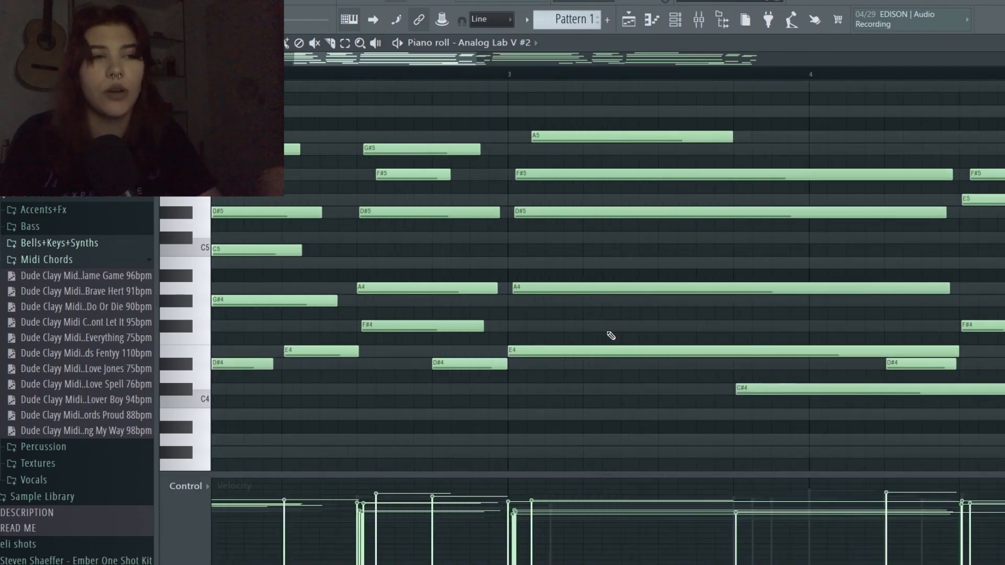
{"action": "scroll", "coordinate": [702, 311], "scroll_direction": "down", "scroll_amount": 6, "text": "ctrl"}
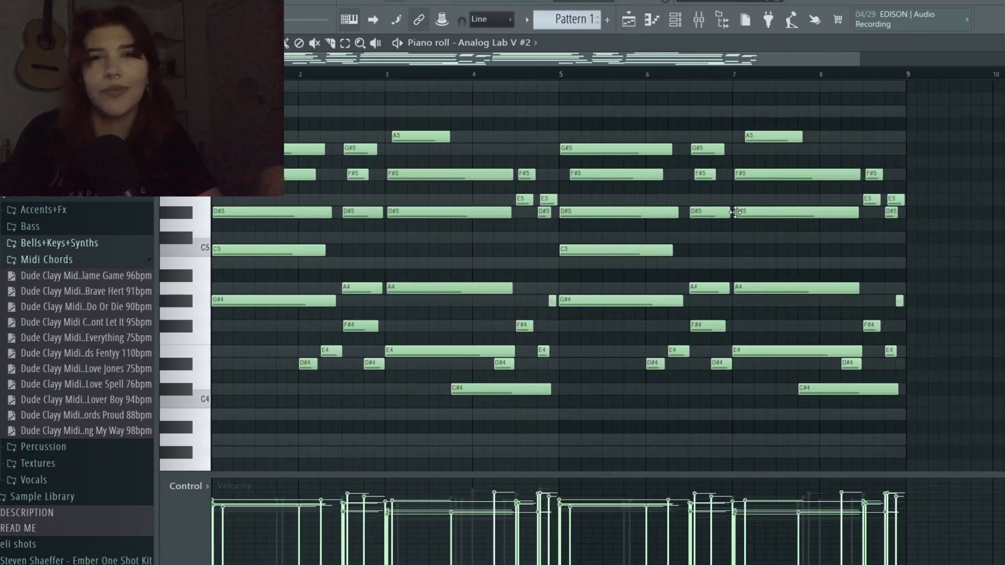
{"action": "scroll", "coordinate": [397, 193], "scroll_direction": "up", "scroll_amount": 6, "text": "ctrl"}
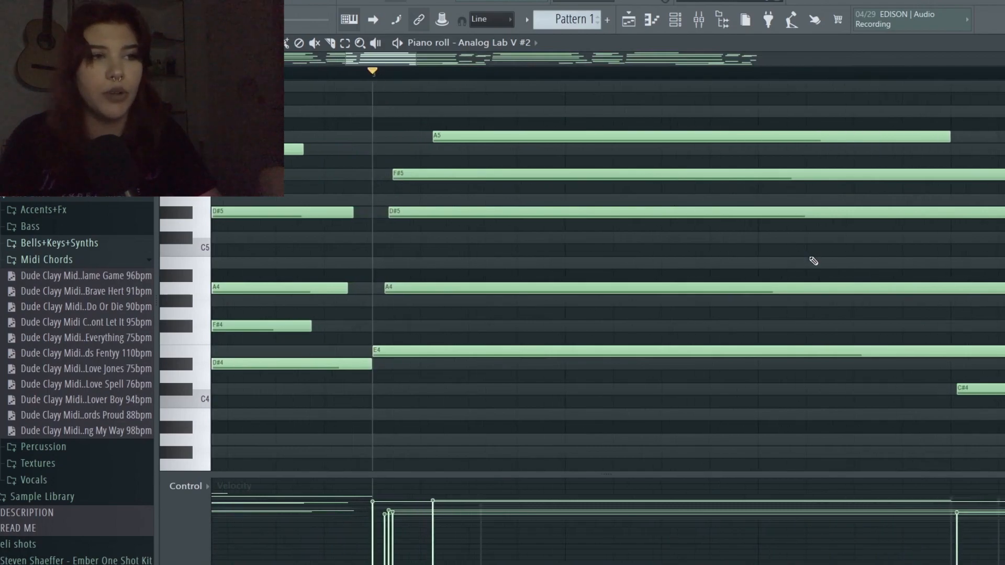
{"action": "key", "text": "space"}
{"action": "key", "text": "space"}
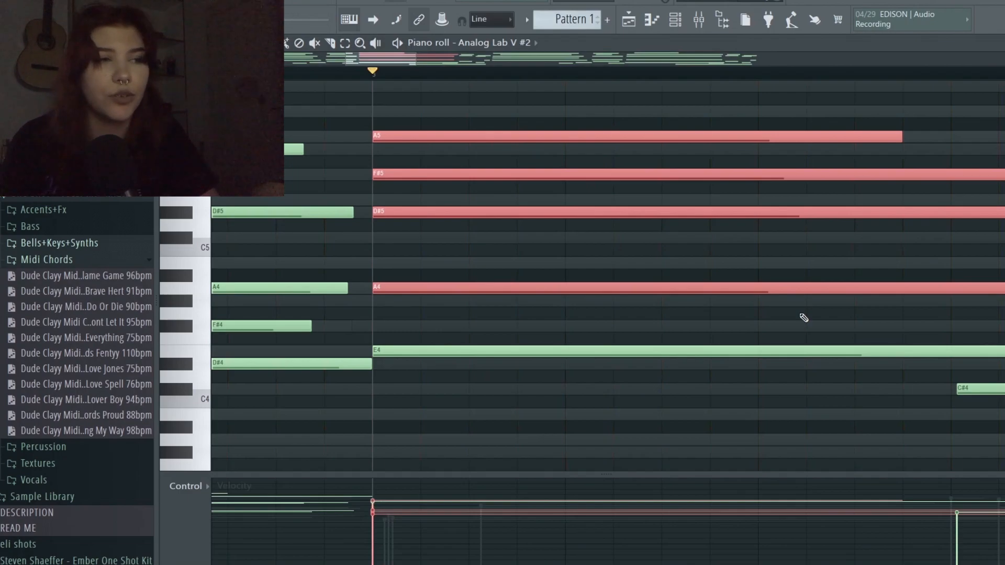
{"action": "key", "text": "space"}
{"action": "key", "text": "space"}
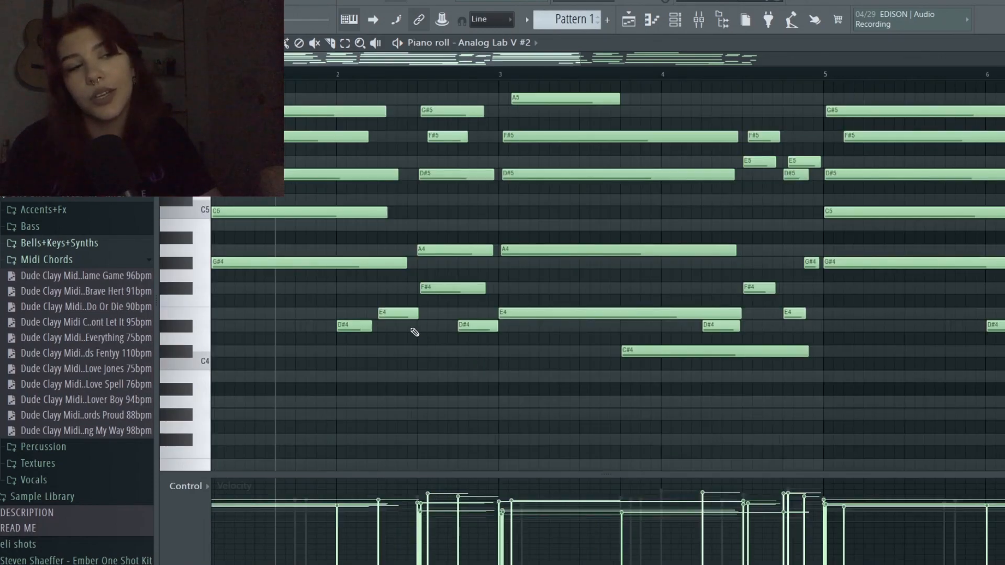
Step: Audition the pattern on mixer Insert 1 with its effects bypassed and switch the effects back on
{"action": "scroll", "coordinate": [361, 340], "scroll_direction": "down", "scroll_amount": 4}
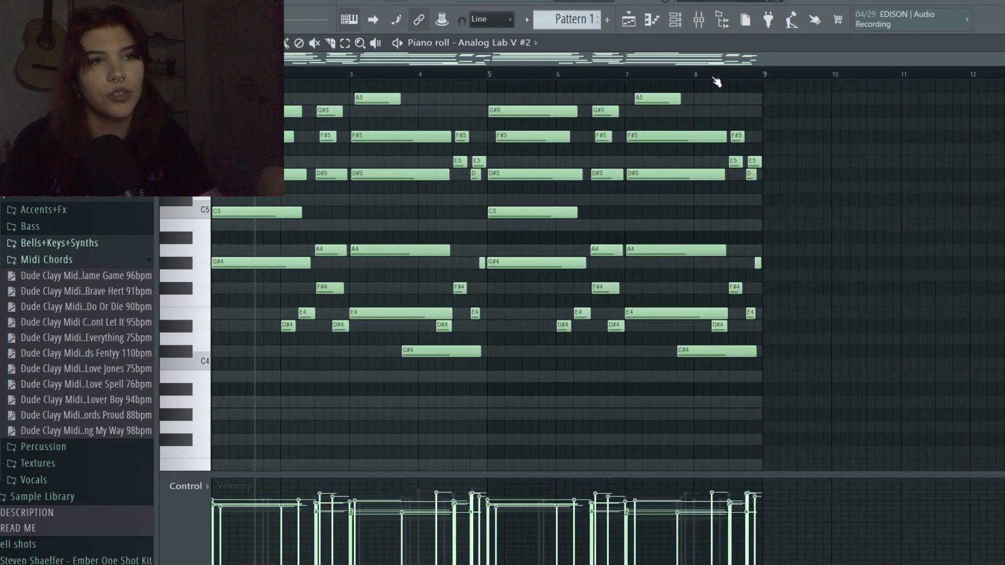
{"action": "key", "text": "F9"}
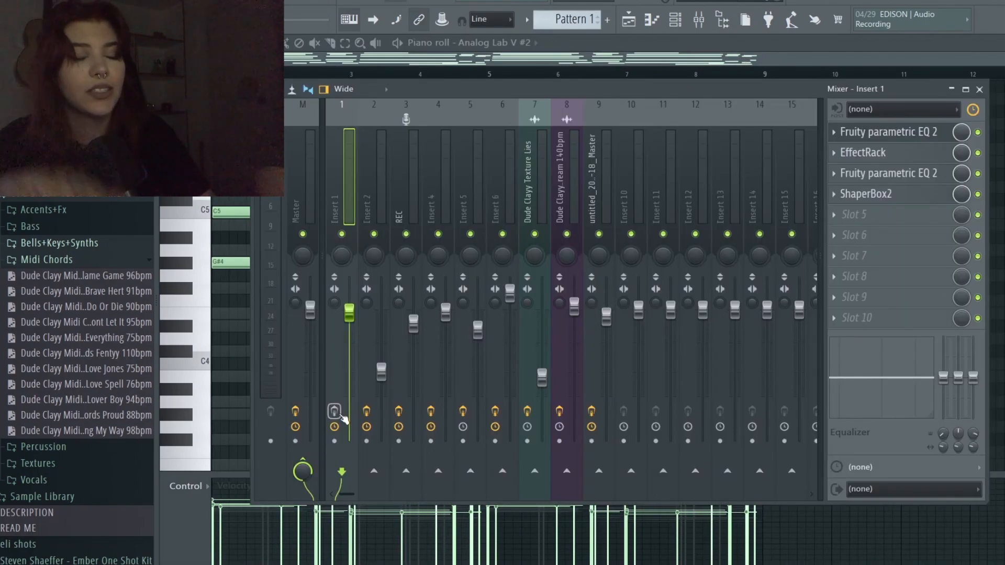
{"action": "key", "text": "space"}
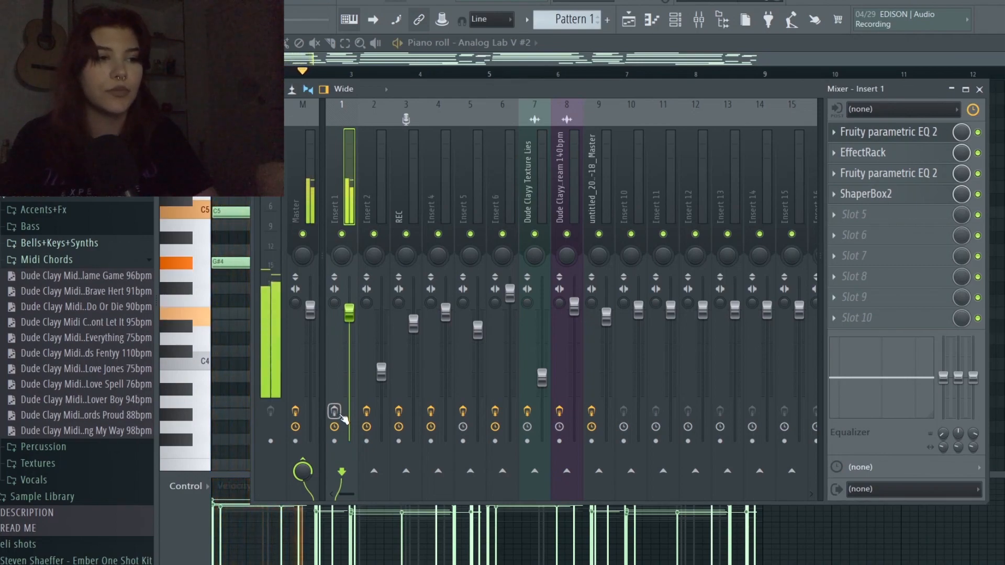
{"action": "left_click", "coordinate": [334, 411]}
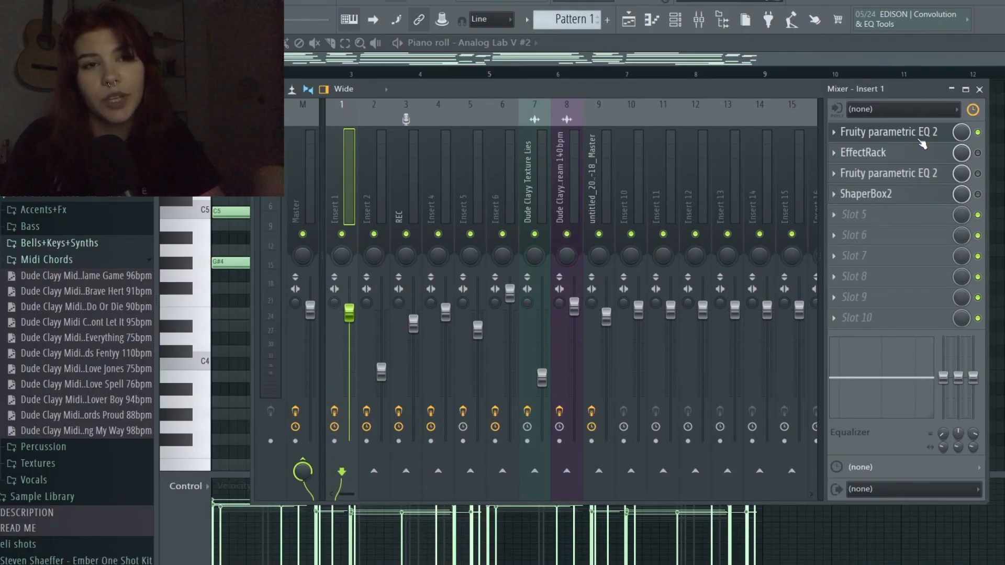
Step: Examine the curves of both Fruity parametric EQ 2 effects on Insert 1, playing the pattern through the first one
{"action": "left_click", "coordinate": [917, 136]}
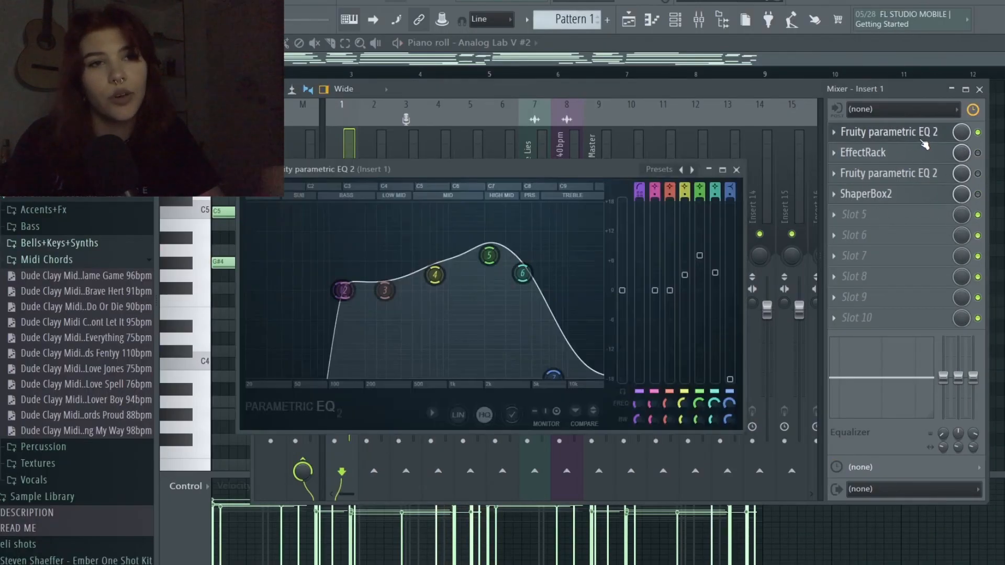
{"action": "key", "text": "space"}
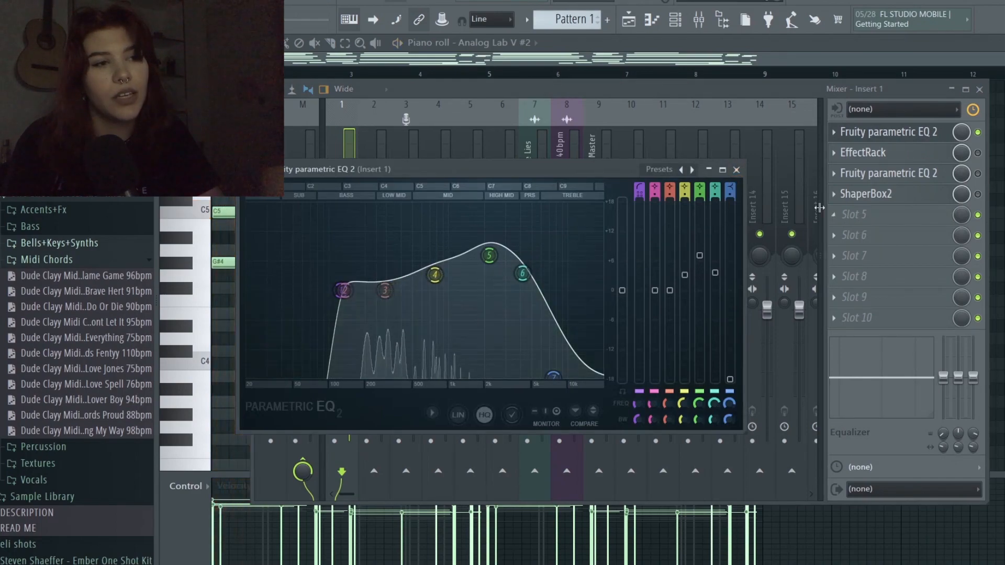
{"action": "left_click", "coordinate": [736, 170]}
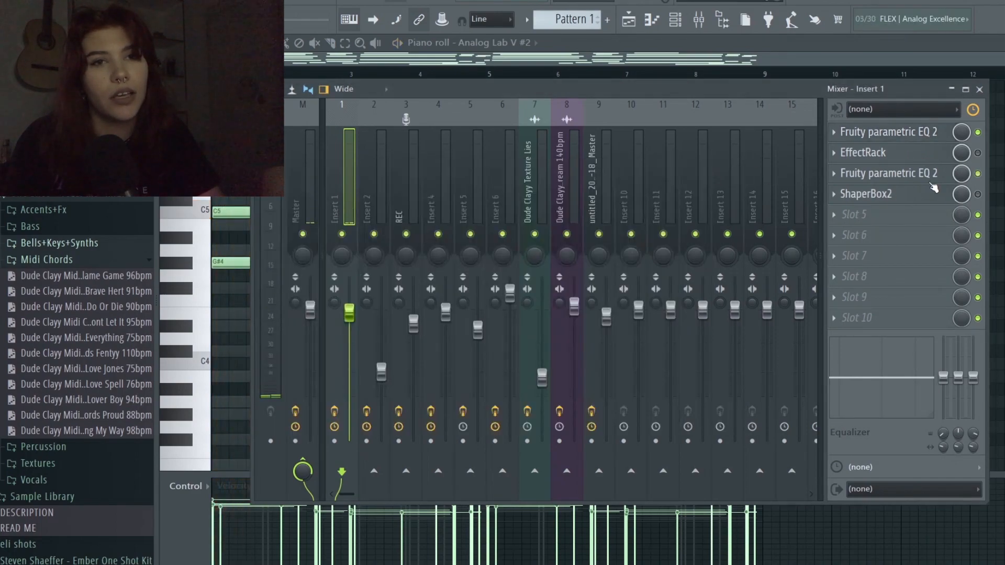
{"action": "left_click", "coordinate": [931, 182]}
{"action": "left_click", "coordinate": [932, 182]}
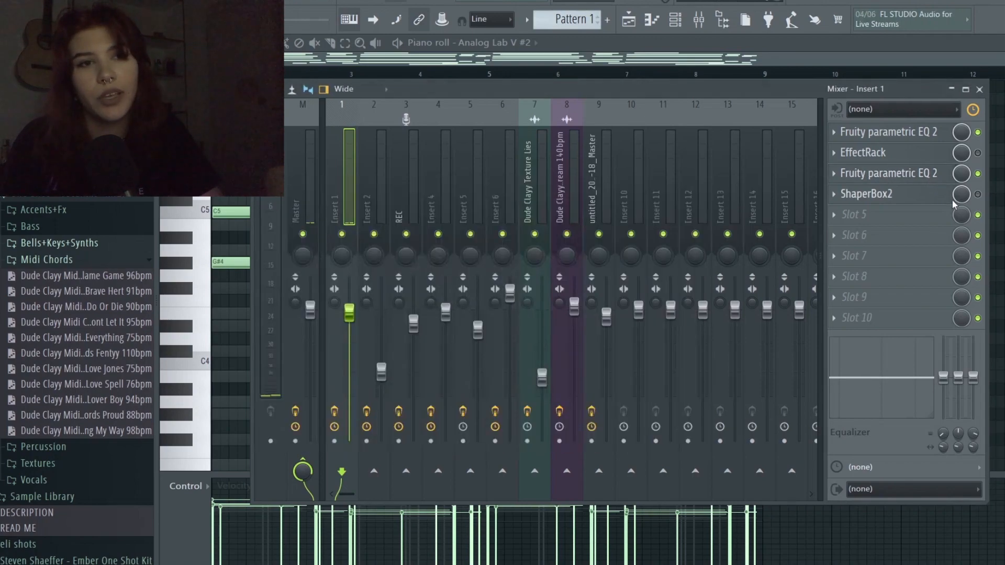
Step: Examine the ShaperBox2 volume curve on Insert 1 and play the pattern through the full effect chain
{"action": "left_click", "coordinate": [919, 201]}
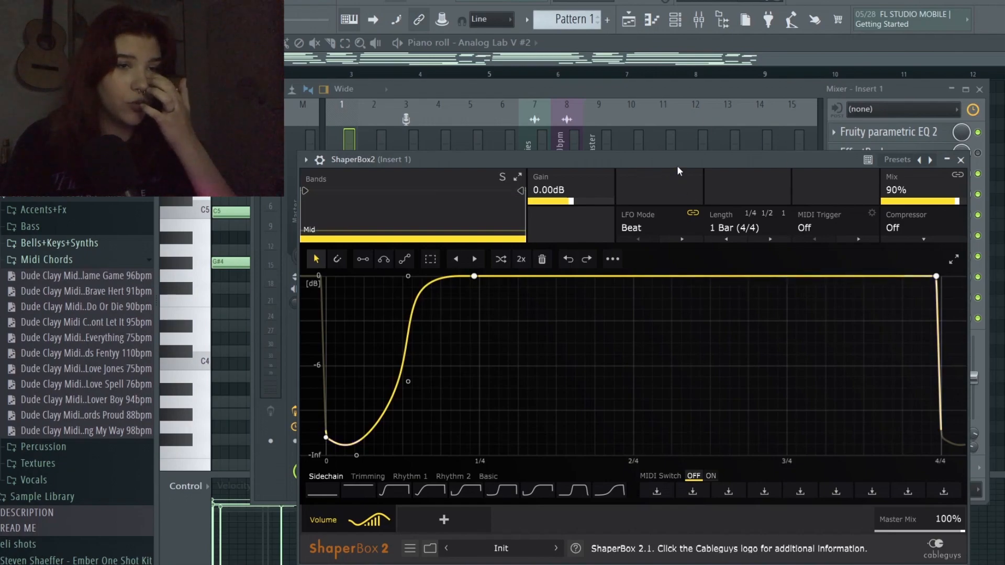
{"action": "left_click_drag", "start_coordinate": [677, 165], "coordinate": [680, 131]}
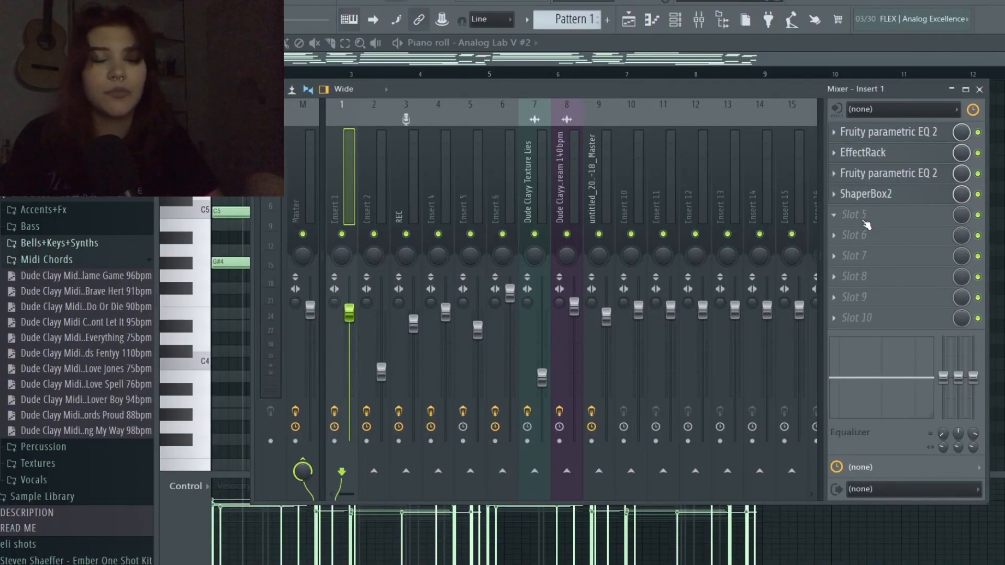
{"action": "key", "text": "space"}
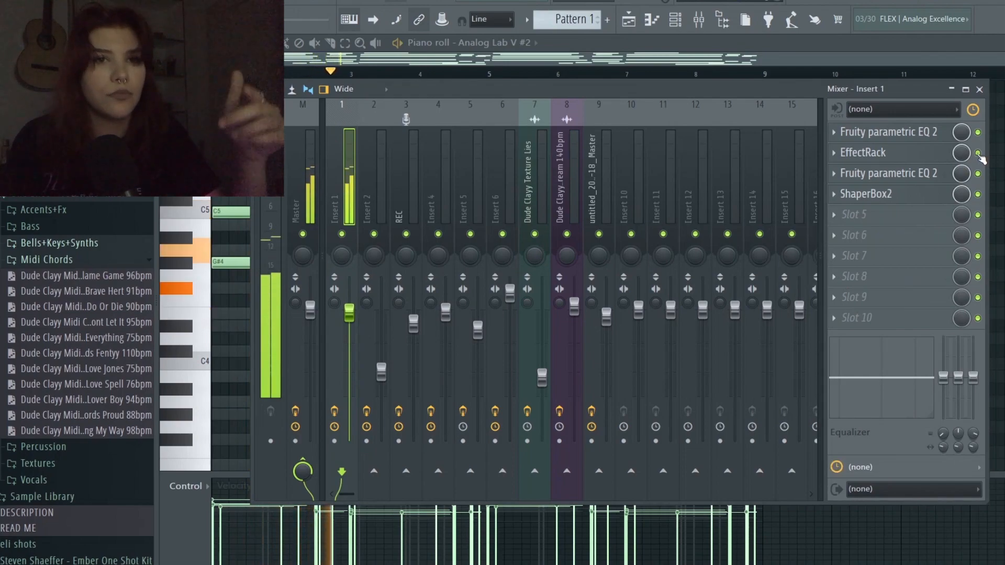
{"action": "key", "text": "space"}
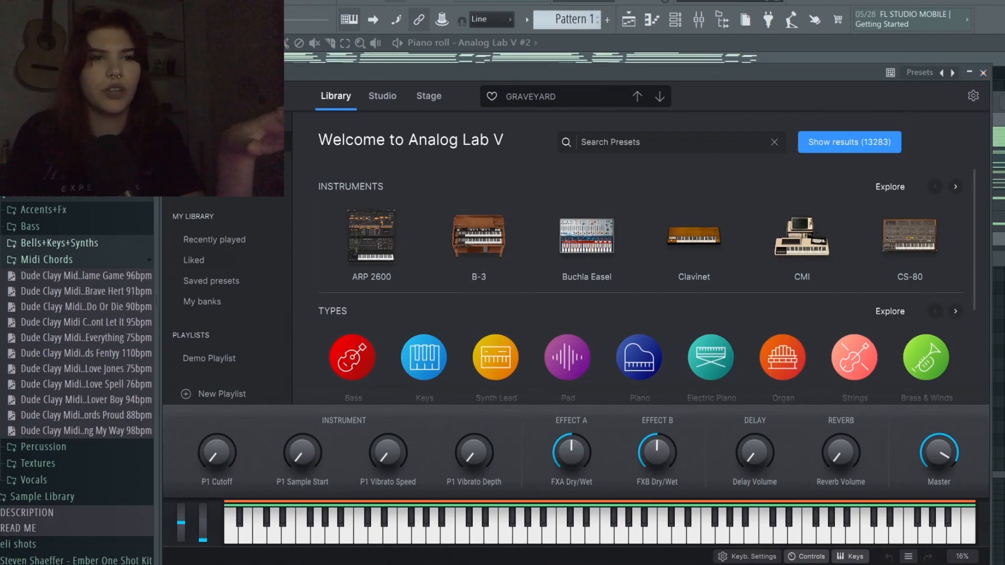
Step: Close the Analog Lab V instrument and examine its notes in the piano roll, including the added low octave notes
{"action": "left_click", "coordinate": [983, 73]}
{"action": "scroll", "coordinate": [825, 357], "scroll_direction": "down", "scroll_amount": 1}
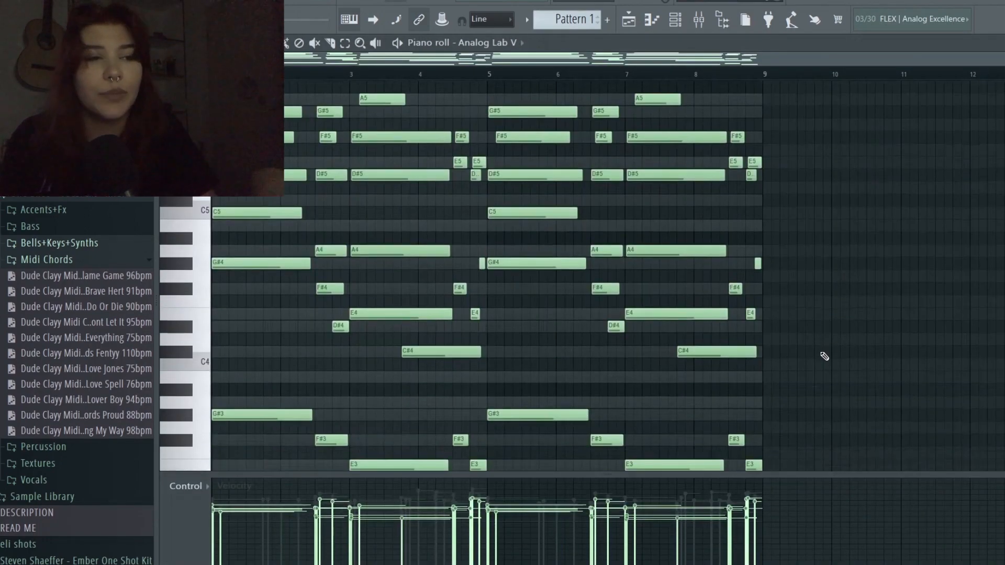
{"action": "scroll", "coordinate": [434, 246], "scroll_direction": "down", "scroll_amount": 2}
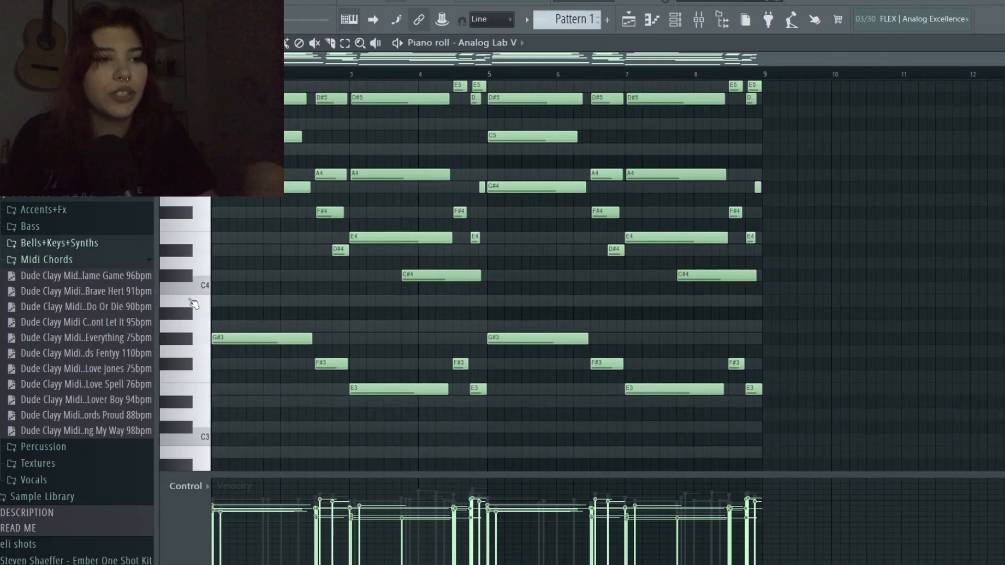
{"action": "scroll", "coordinate": [893, 339], "scroll_direction": "up", "scroll_amount": 2}
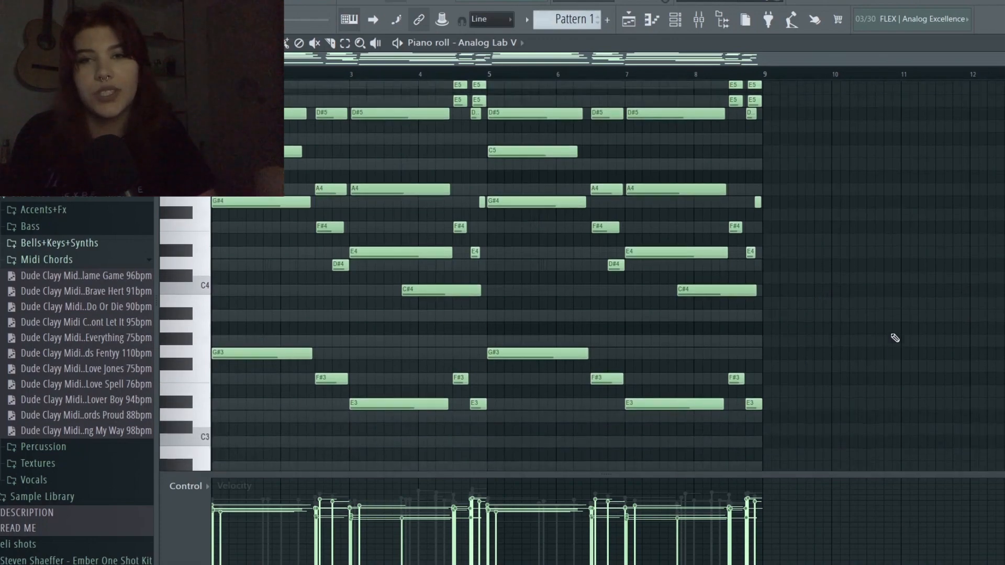
{"action": "scroll", "coordinate": [802, 271], "scroll_direction": "up", "scroll_amount": 1}
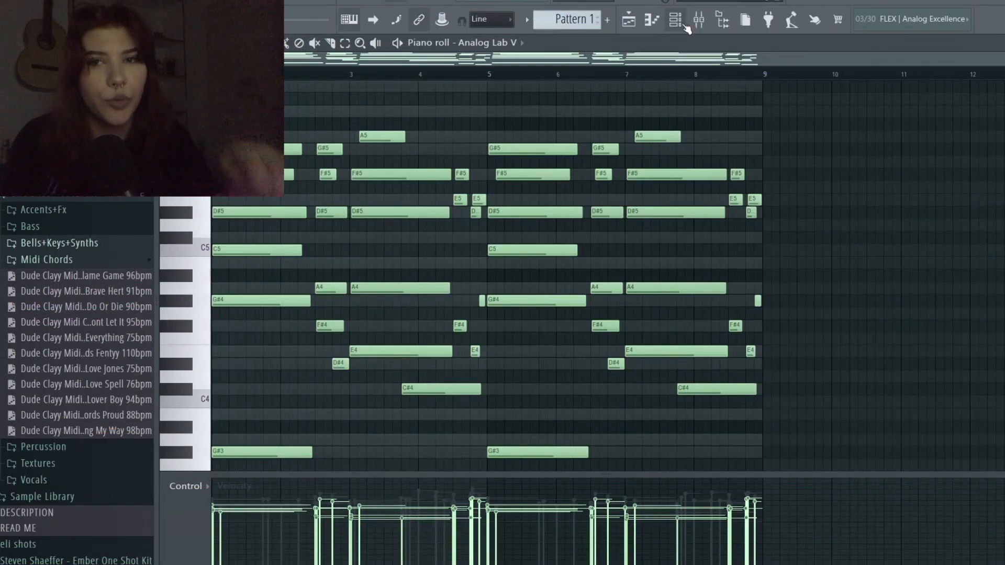
Step: Audition the pattern on mixer Insert 2 with its effects bypassed and switch the effects back on
{"action": "left_click", "coordinate": [703, 26]}
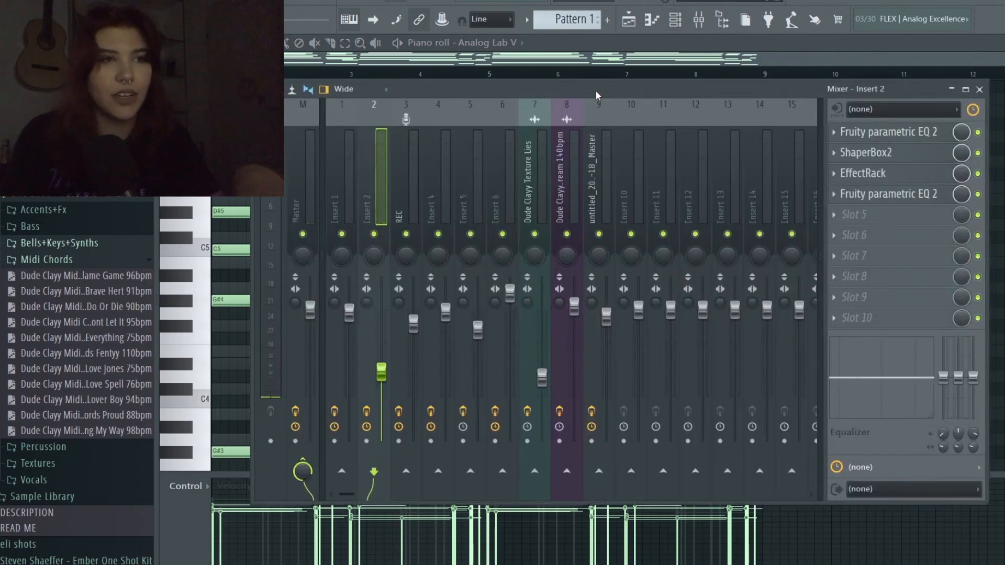
{"action": "left_click_drag", "start_coordinate": [596, 91], "coordinate": [648, 76]}
{"action": "left_click", "coordinate": [422, 395]}
{"action": "key", "text": "space"}
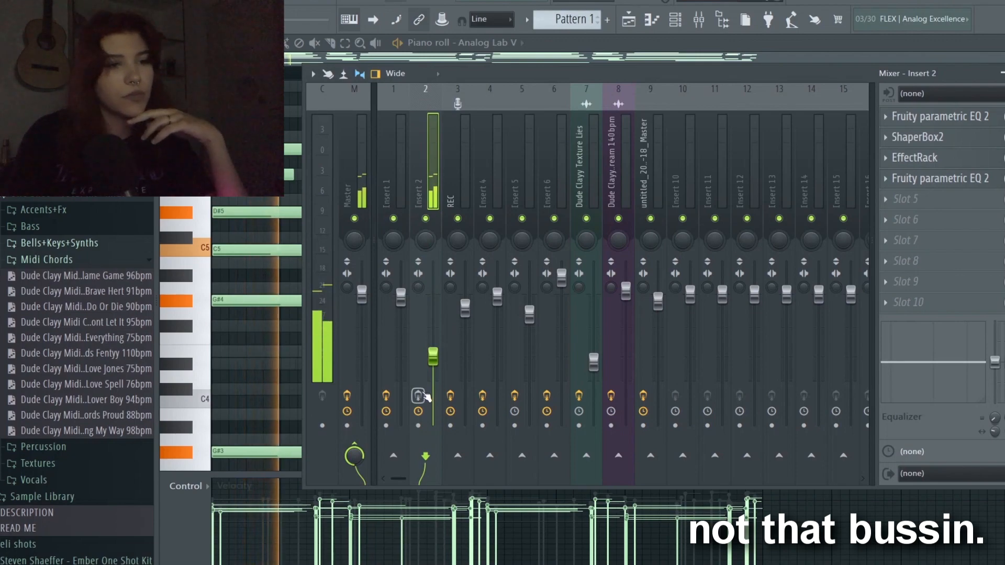
{"action": "left_click", "coordinate": [418, 396]}
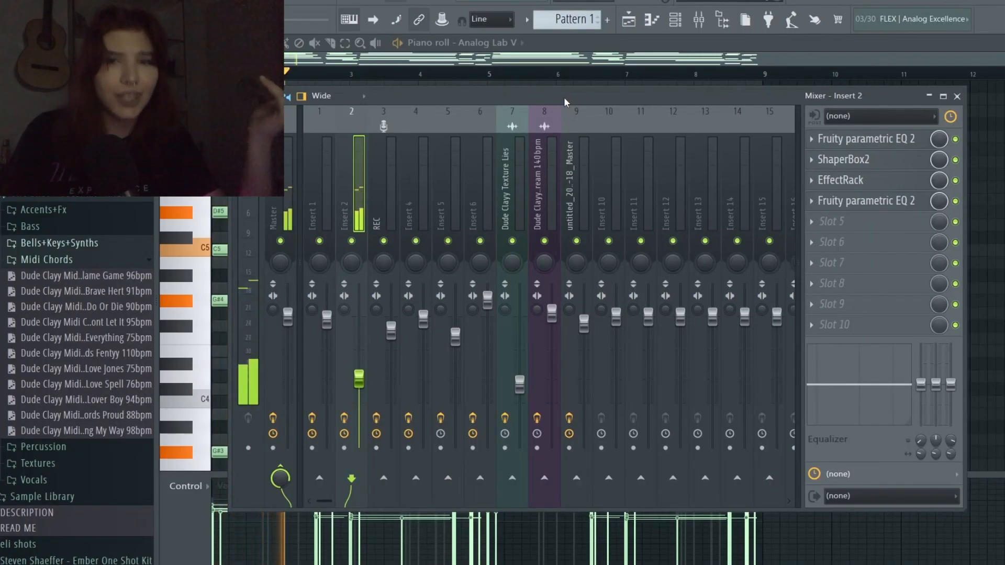
Step: Inspect the first Fruity parametric EQ 2 curve on Insert 2 during playback and enable the second Fruity parametric EQ 2
{"action": "left_click", "coordinate": [900, 139]}
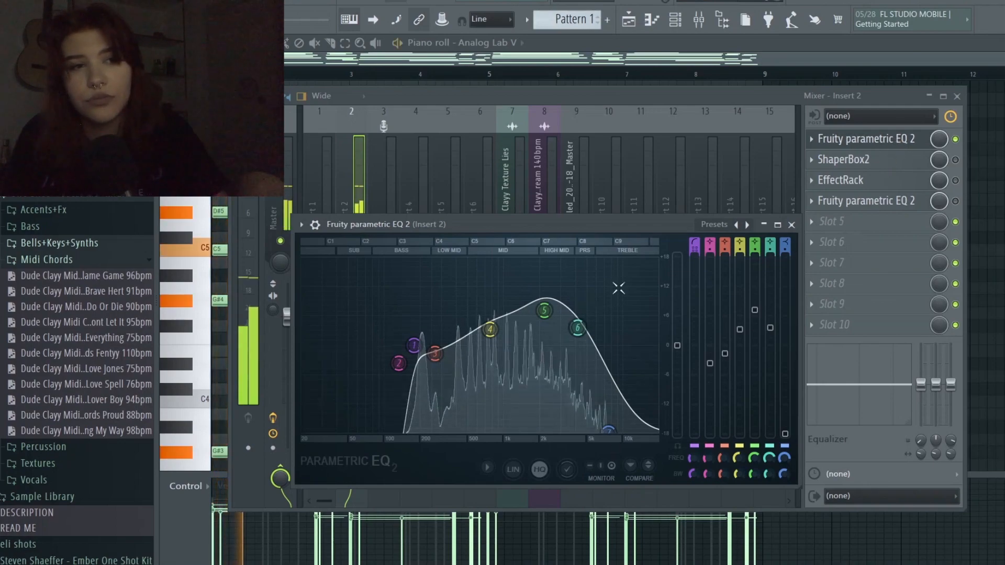
{"action": "left_click", "coordinate": [955, 201]}
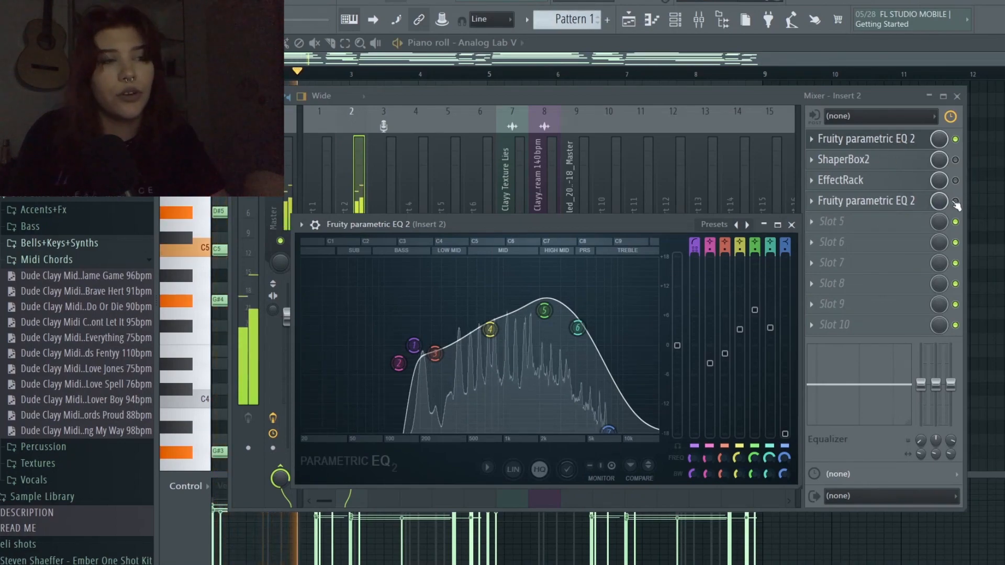
{"action": "left_click", "coordinate": [792, 225]}
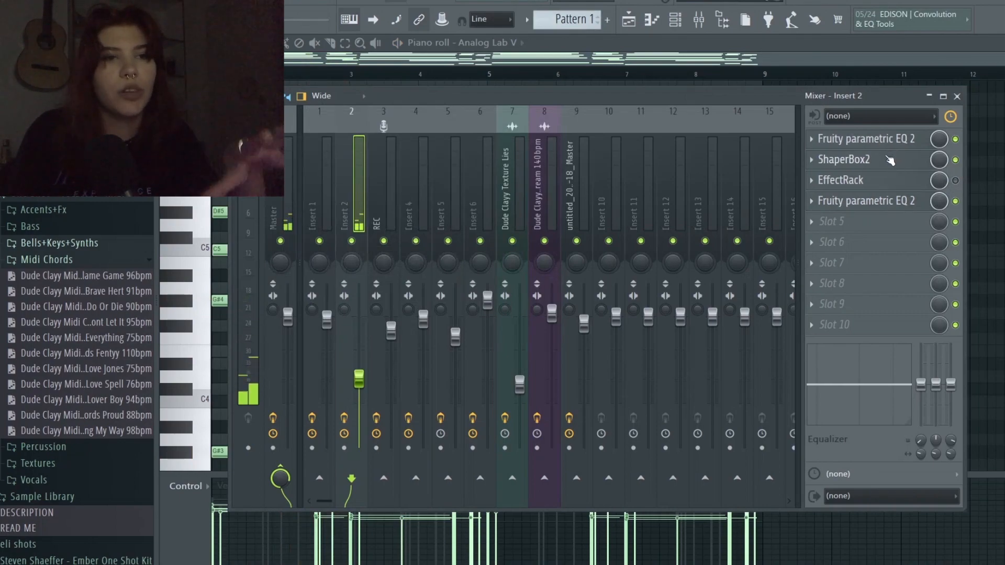
Step: Open ShaperBox2 on Insert 2 and inspect its Width and Volume curves, playing the pattern with the Volume curve shown
{"action": "left_click", "coordinate": [896, 167]}
{"action": "left_click_drag", "start_coordinate": [510, 208], "coordinate": [496, 125]}
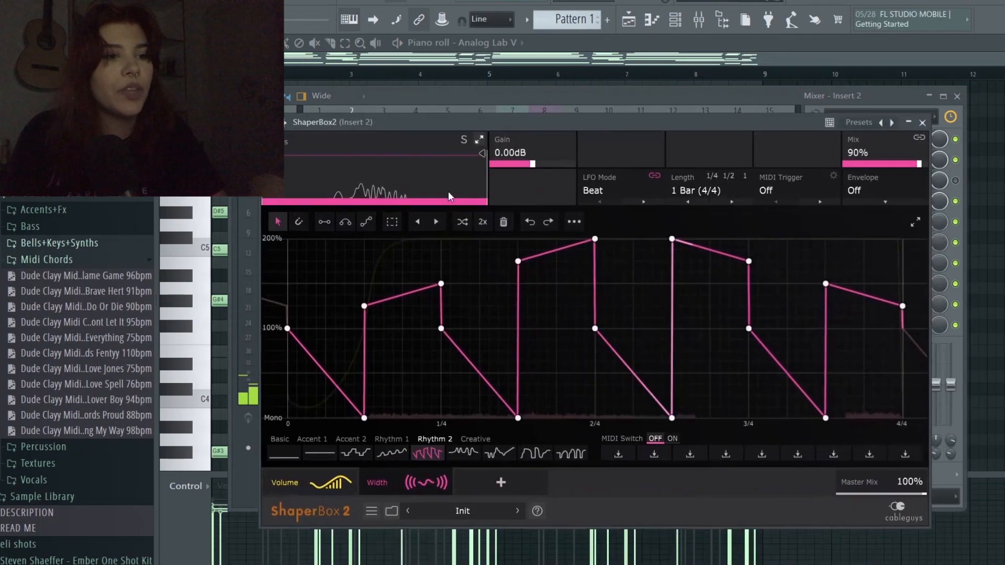
{"action": "left_click", "coordinate": [295, 480]}
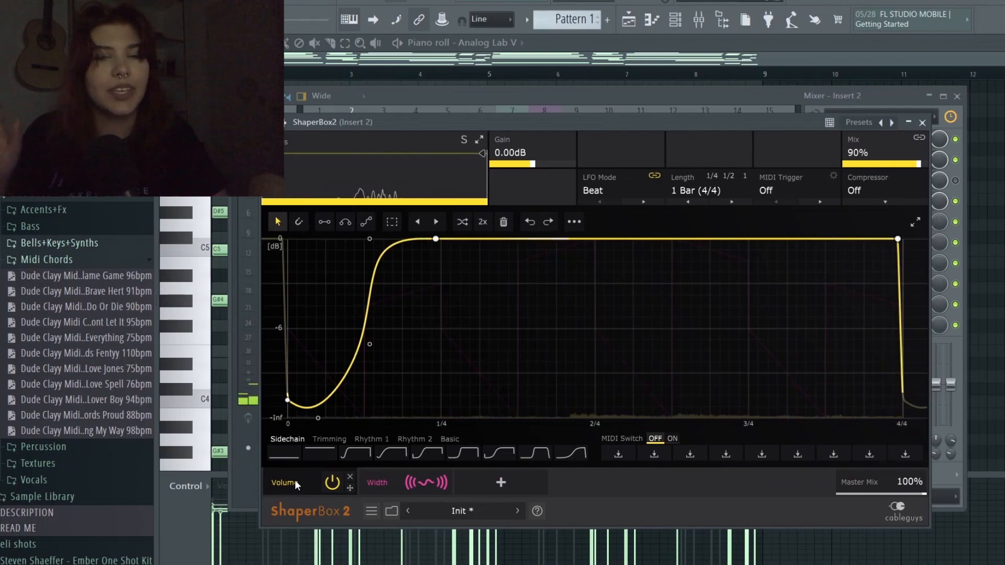
{"action": "key", "text": "space"}
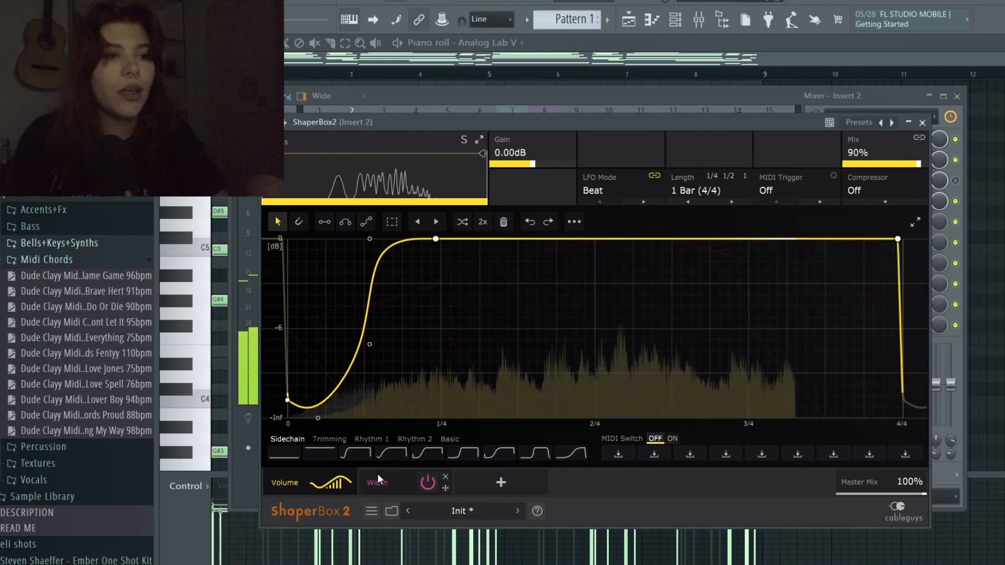
Step: Compare the sound with the ShaperBox2 Width shaper off and on during playback, close the plugin and stop playback
{"action": "left_click", "coordinate": [408, 483]}
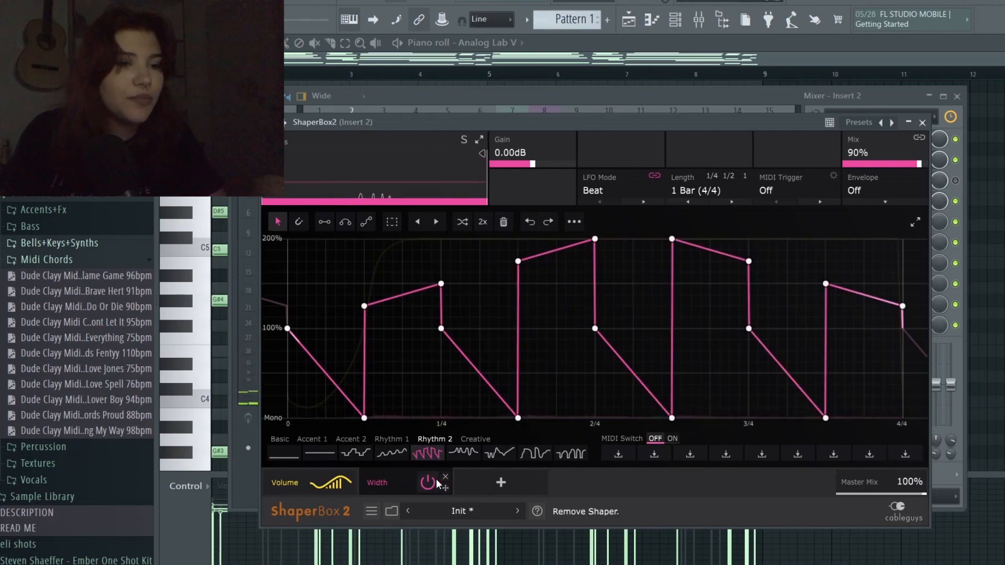
{"action": "left_click", "coordinate": [428, 482]}
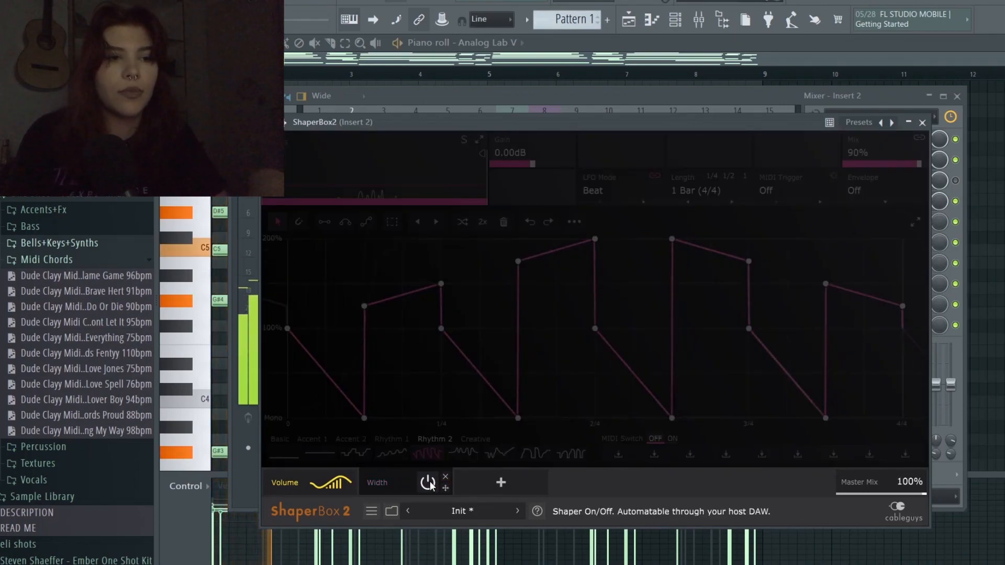
{"action": "left_click", "coordinate": [428, 482]}
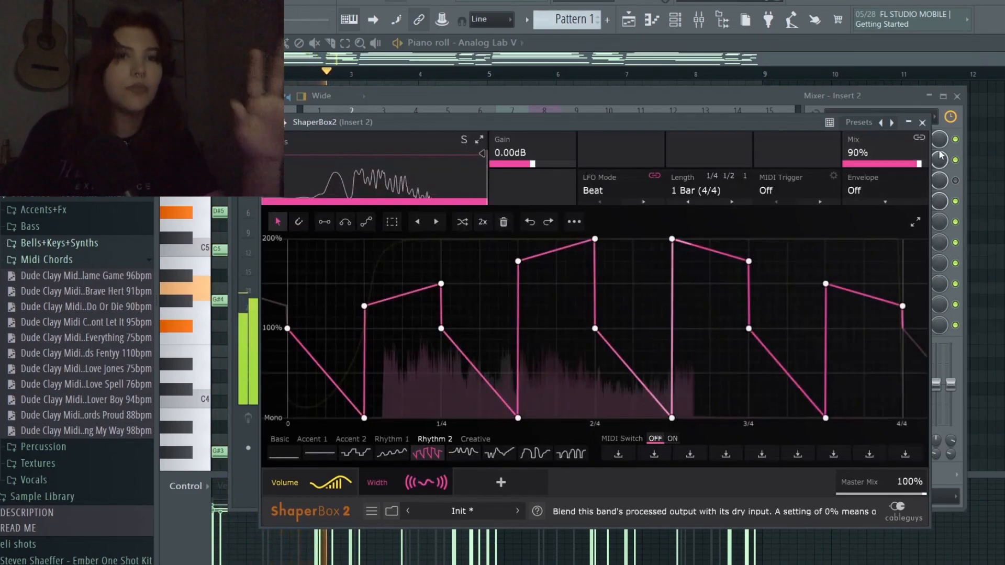
{"action": "left_click", "coordinate": [923, 123]}
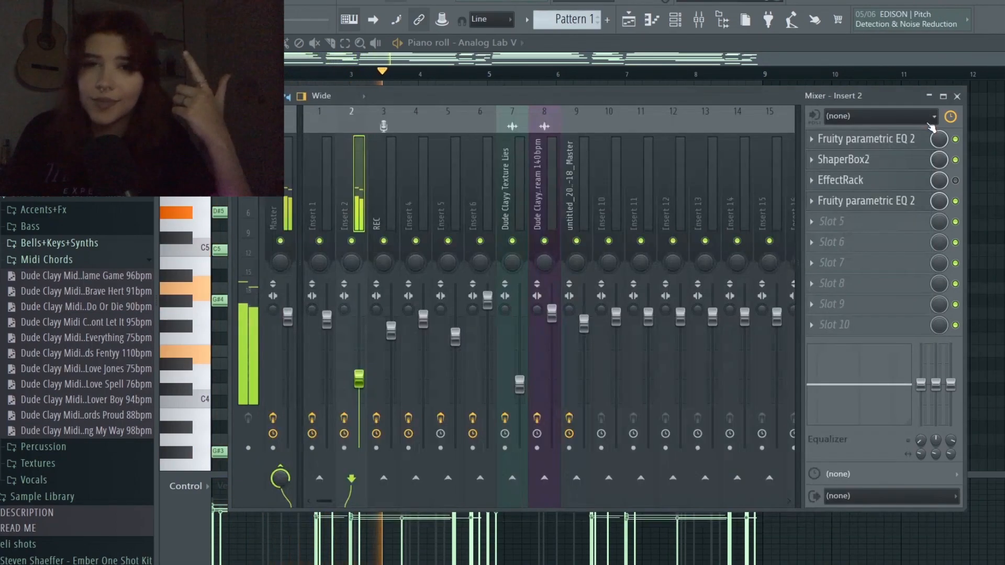
{"action": "key", "text": "space"}
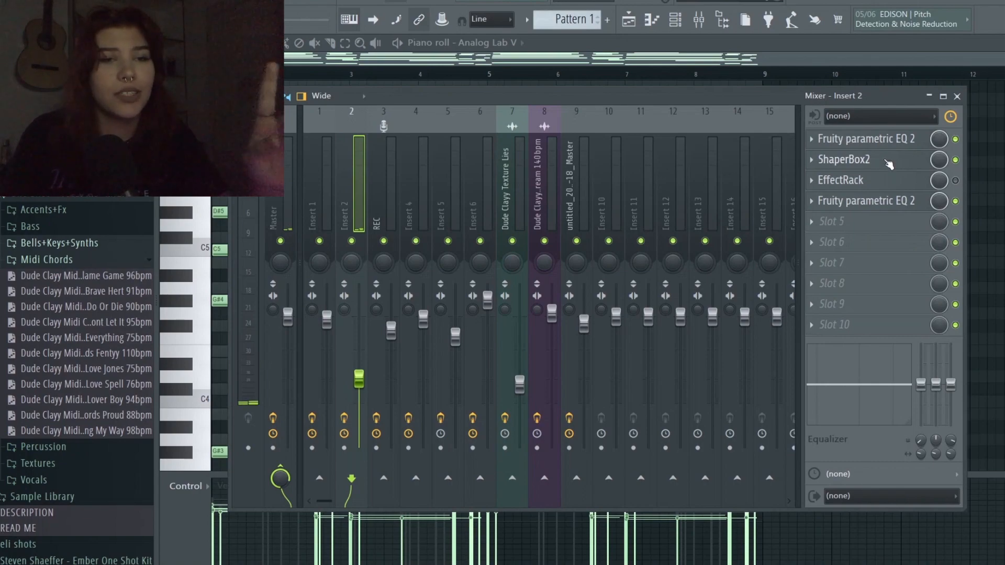
Step: Reopen ShaperBox2 on Insert 2, review its Volume curve and the list of shapers that can be added, and close it
{"action": "left_click", "coordinate": [889, 164]}
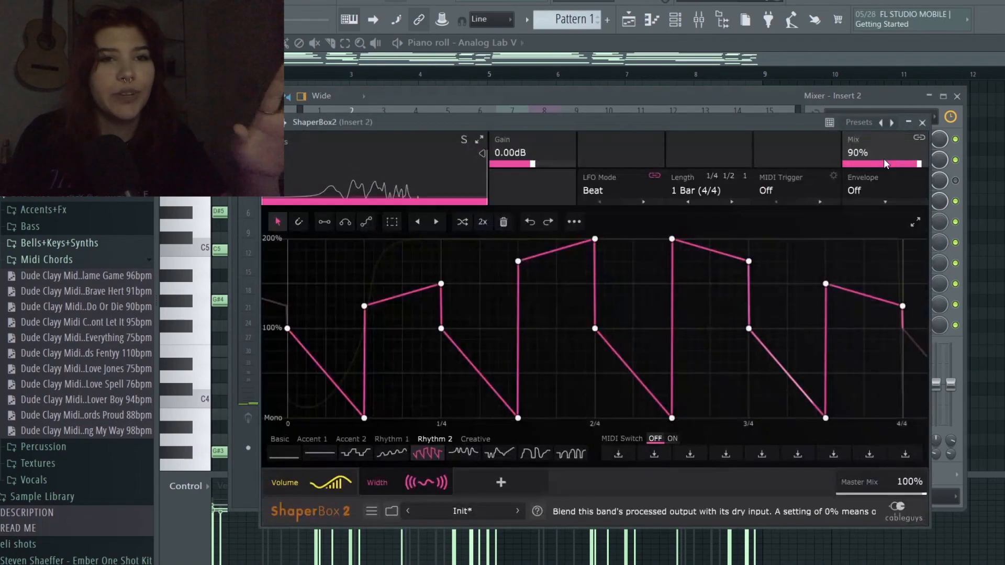
{"action": "left_click", "coordinate": [301, 482]}
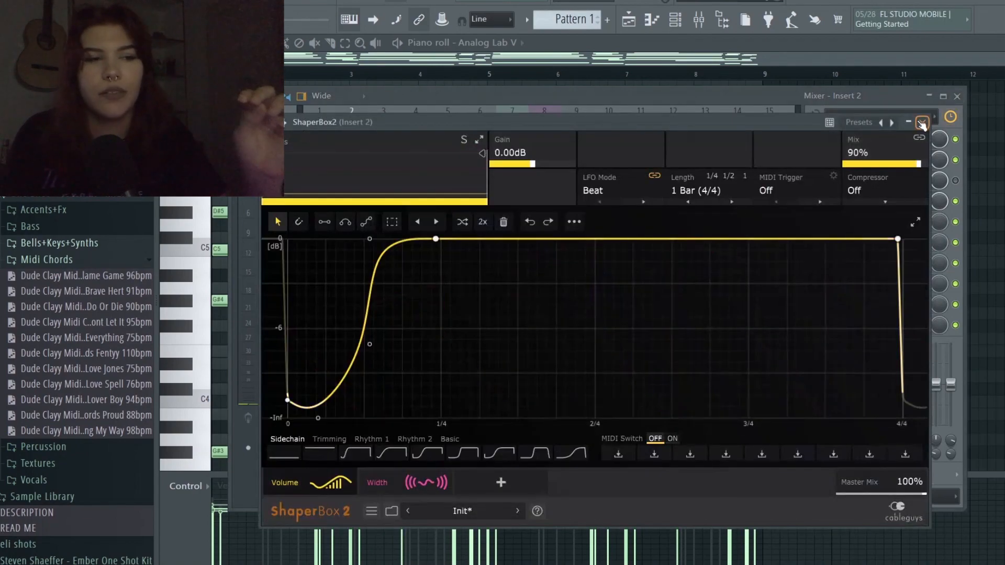
{"action": "left_click", "coordinate": [500, 484]}
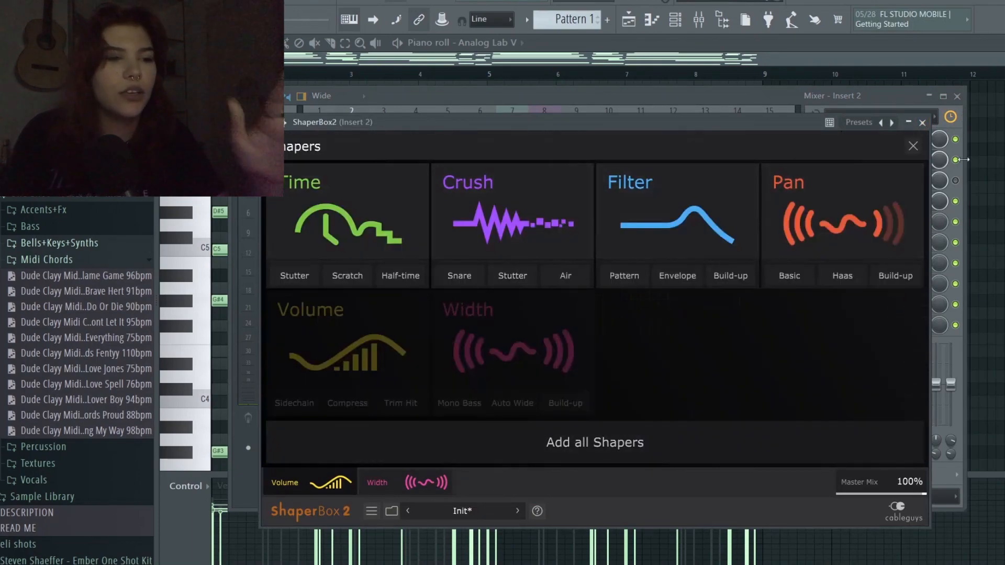
{"action": "left_click", "coordinate": [927, 124]}
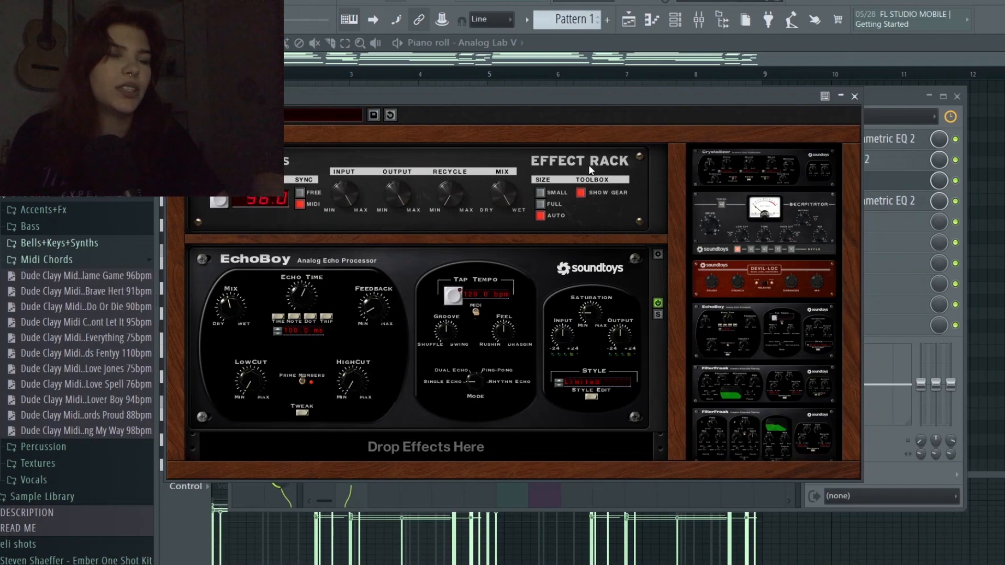
Step: Close the EffectRack window with its EchoBoy delay and compare playback on Insert 2 with EffectRack bypassed and enabled
{"action": "left_click", "coordinate": [856, 97]}
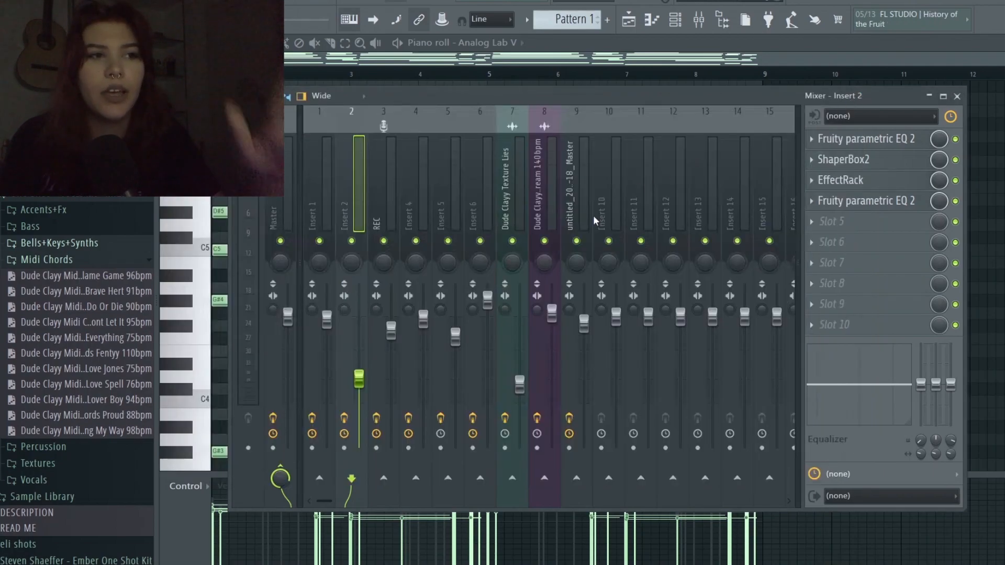
{"action": "left_click", "coordinate": [956, 180]}
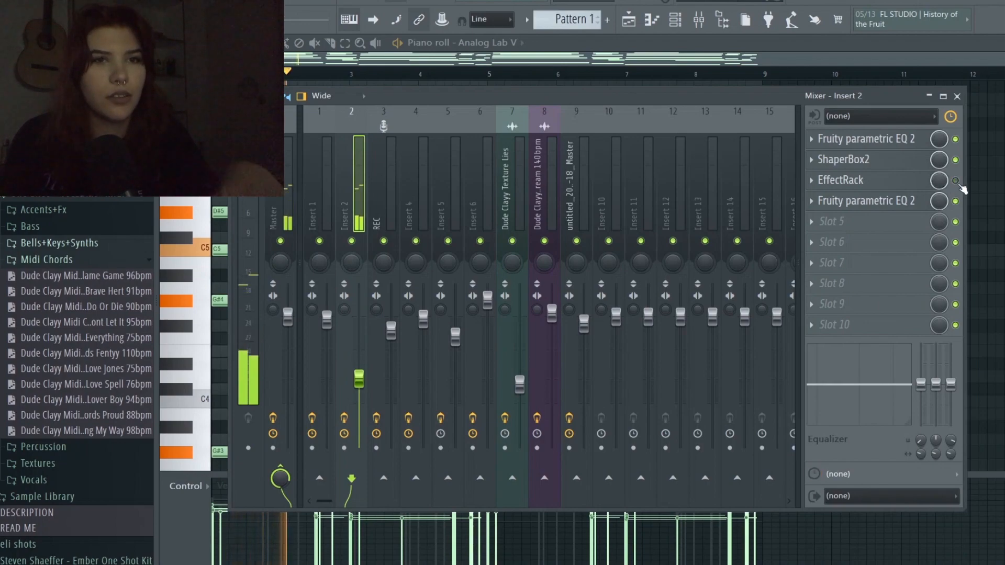
{"action": "left_click", "coordinate": [956, 181]}
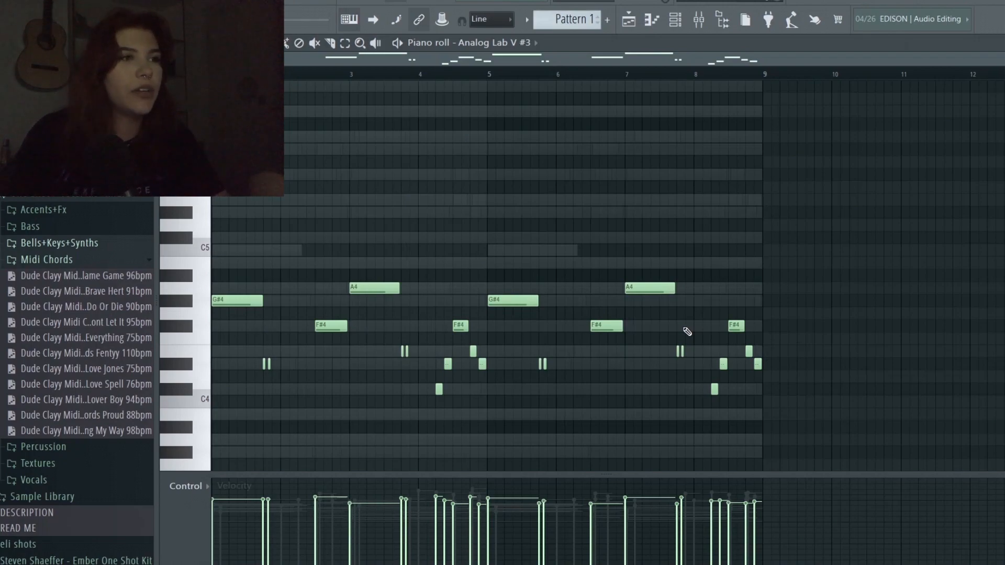
Step: Play the Analog Lab V #3 melody in the piano roll and examine its opening notes with the short D#4 pair
{"action": "key", "text": "space"}
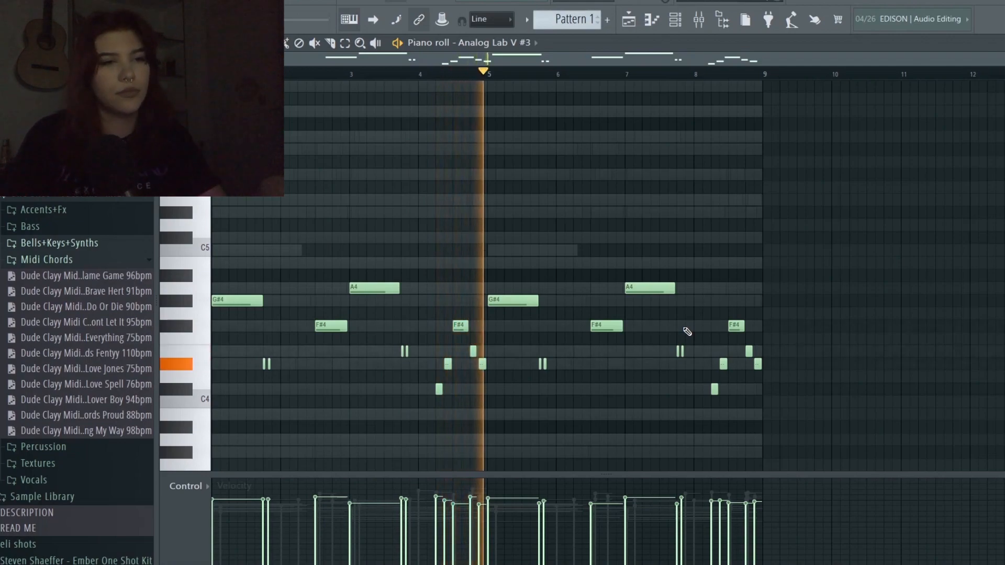
{"action": "key", "text": "space"}
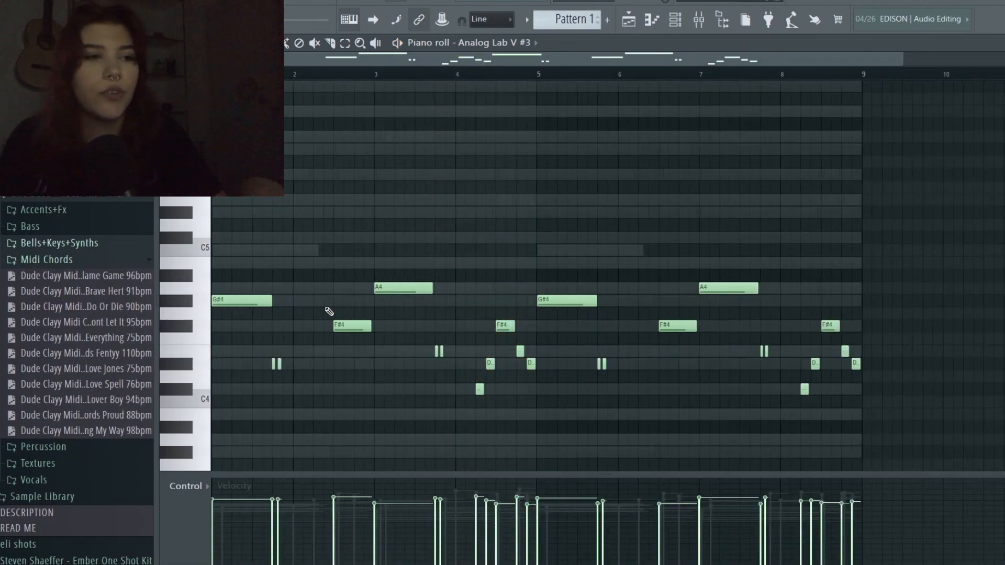
{"action": "scroll", "coordinate": [274, 370], "scroll_direction": "up", "scroll_amount": 5}
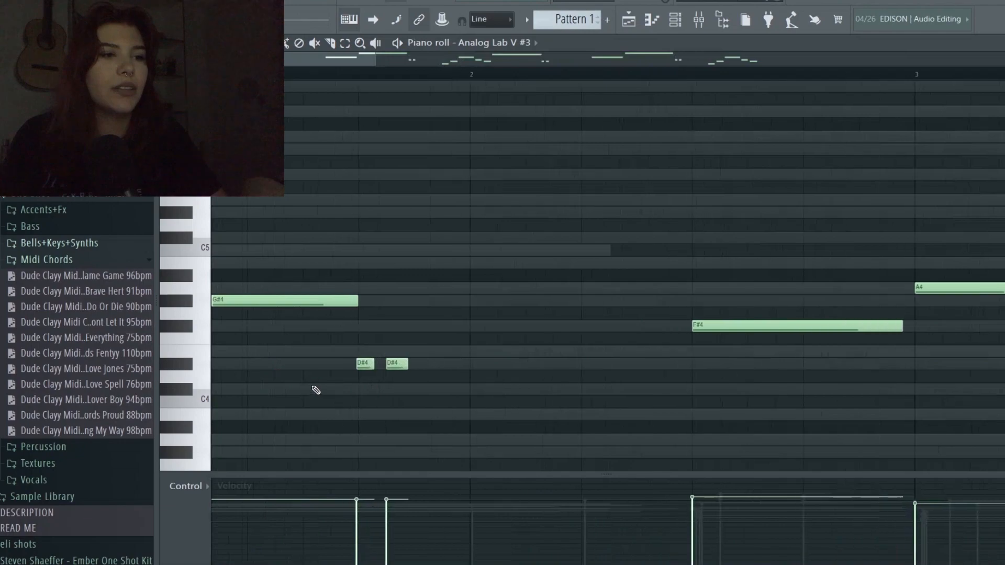
{"action": "scroll", "coordinate": [358, 323], "scroll_direction": "down", "scroll_amount": 2}
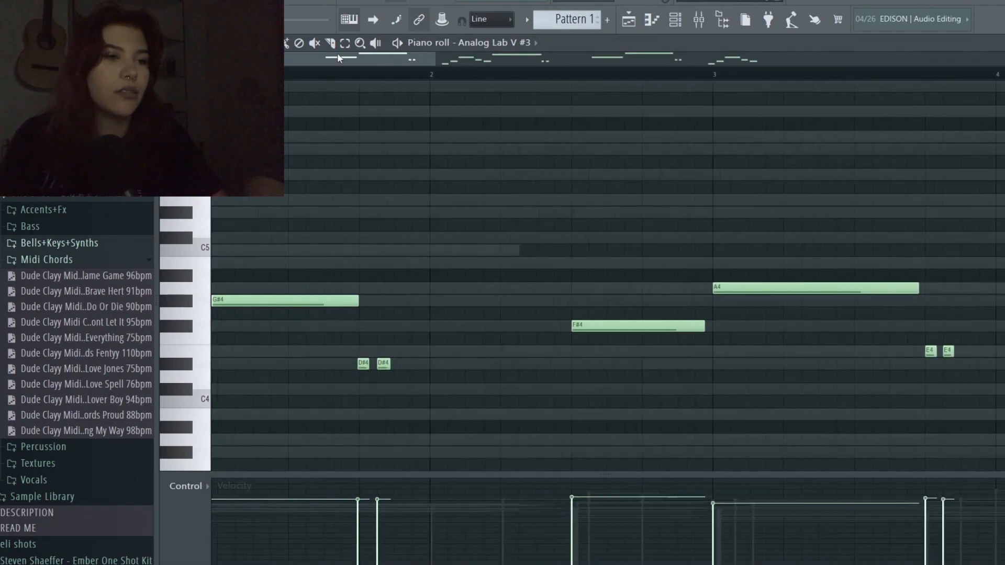
{"action": "key", "text": "space"}
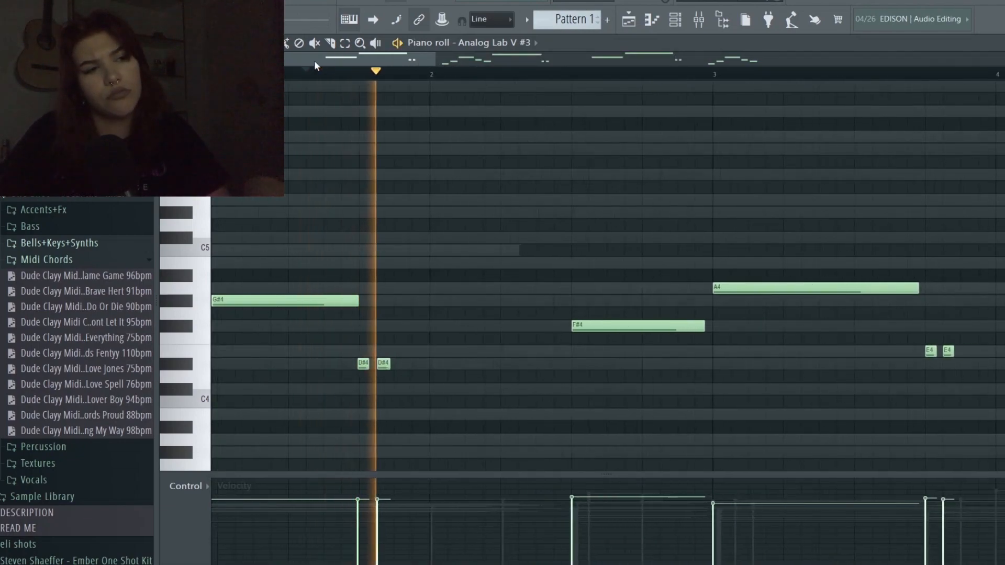
{"action": "key", "text": "space"}
{"action": "scroll", "coordinate": [431, 249], "scroll_direction": "down", "scroll_amount": 8}
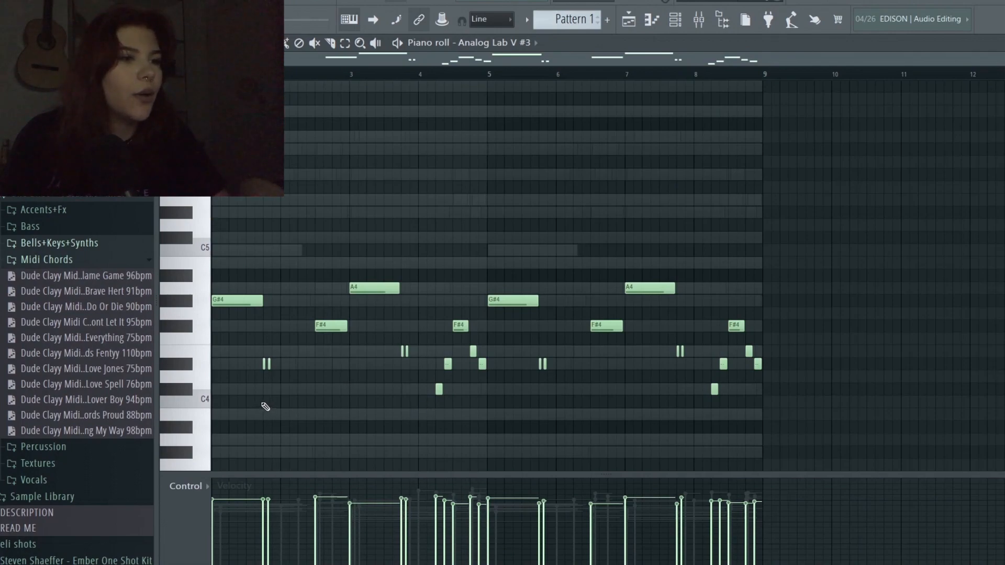
Step: Examine the run of short melody notes in bar 4 of Analog Lab V #3 and play it from the start of that bar
{"action": "scroll", "coordinate": [265, 407], "scroll_direction": "up", "scroll_amount": 4}
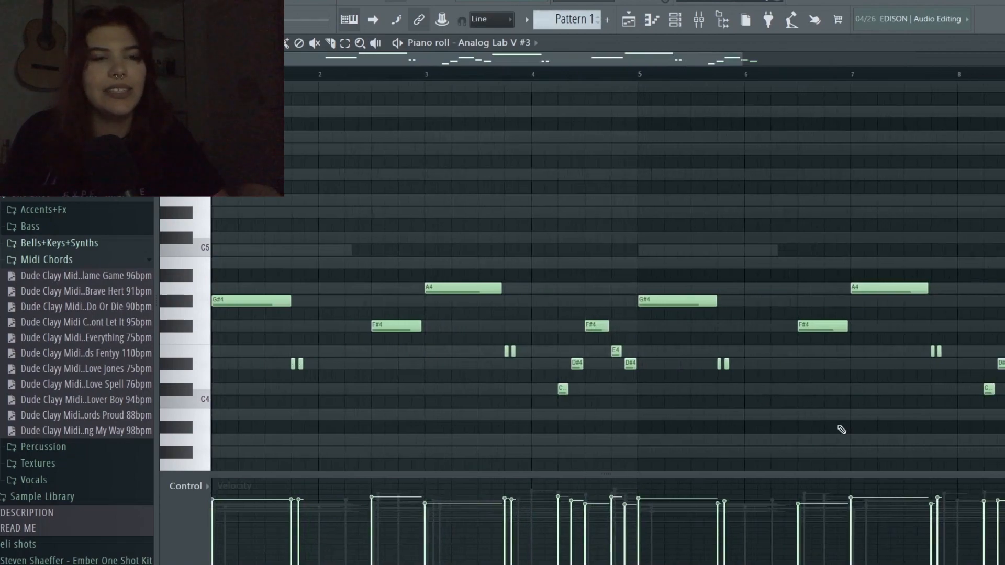
{"action": "scroll", "coordinate": [626, 246], "scroll_direction": "up", "scroll_amount": 5}
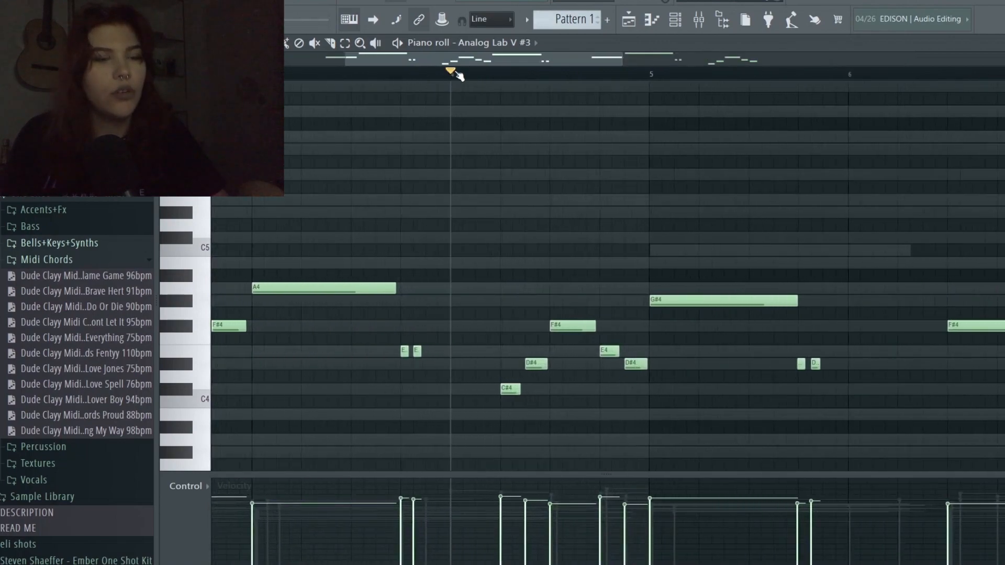
{"action": "key", "text": "space"}
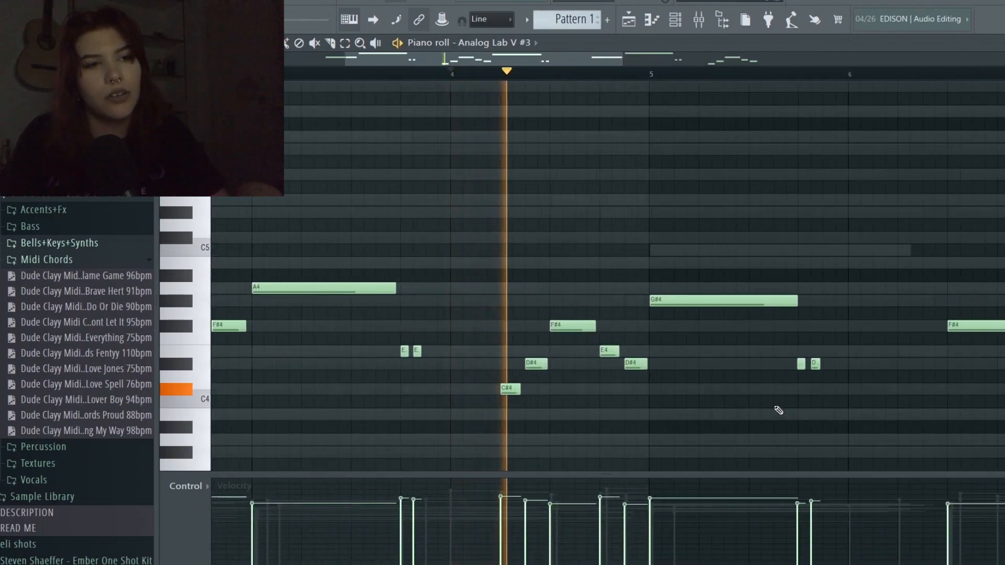
{"action": "key", "text": "space"}
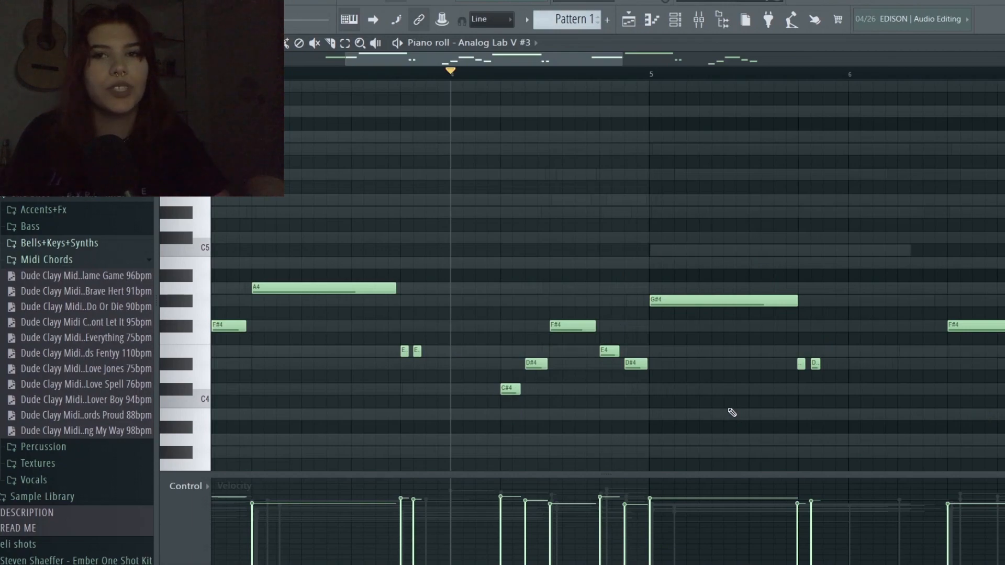
{"action": "scroll", "coordinate": [732, 413], "scroll_direction": "down", "scroll_amount": 3}
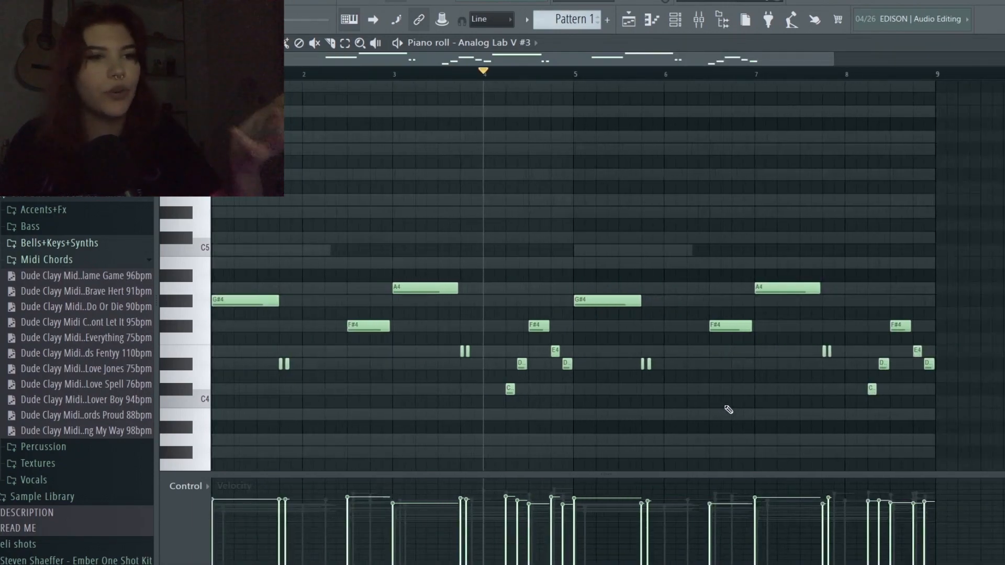
{"action": "scroll", "coordinate": [667, 284], "scroll_direction": "down", "scroll_amount": 2}
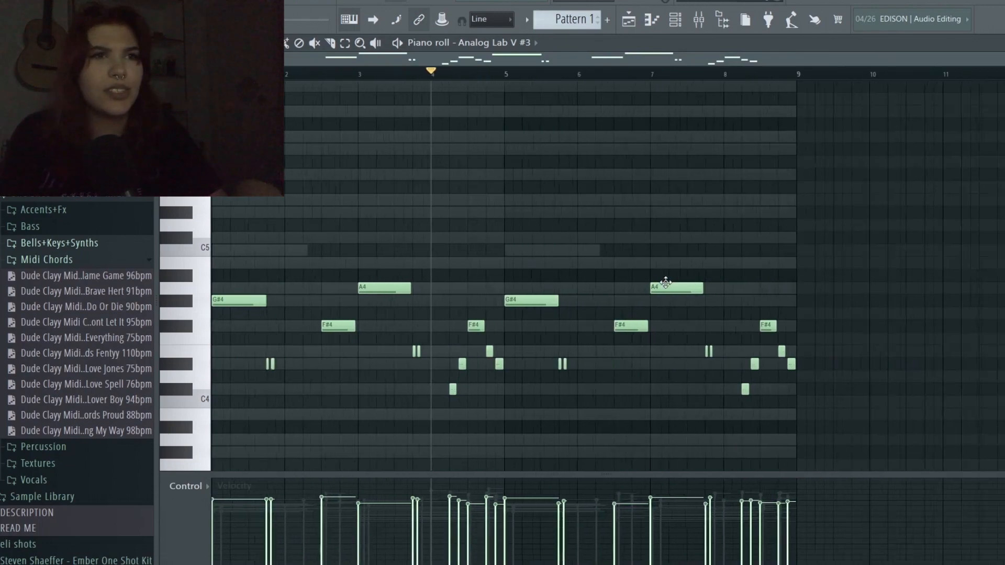
{"action": "left_click", "coordinate": [427, 73]}
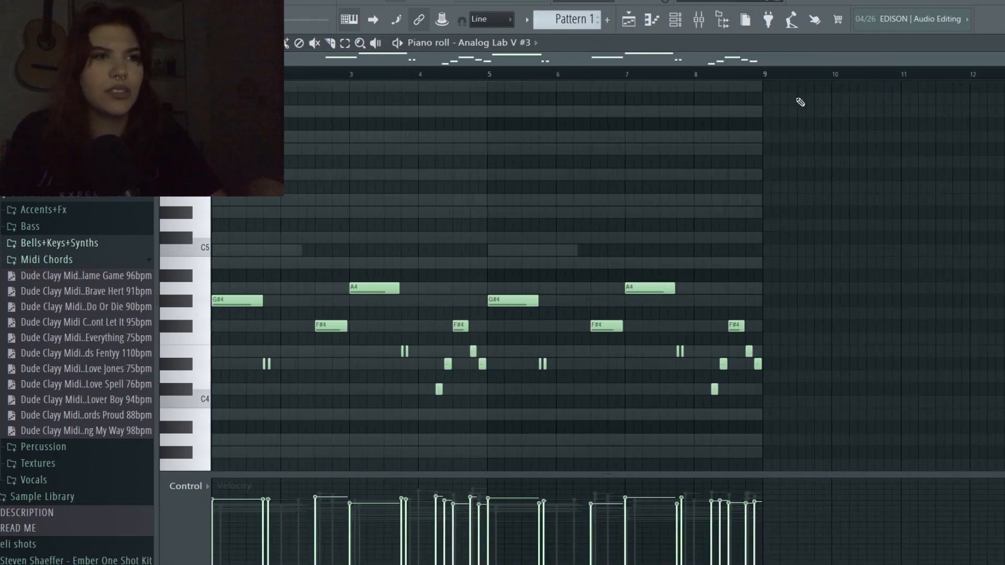
Step: Enable Fruity parametric EQ 2 on mixer Insert 4 and play the melody through it
{"action": "left_click", "coordinate": [685, 19]}
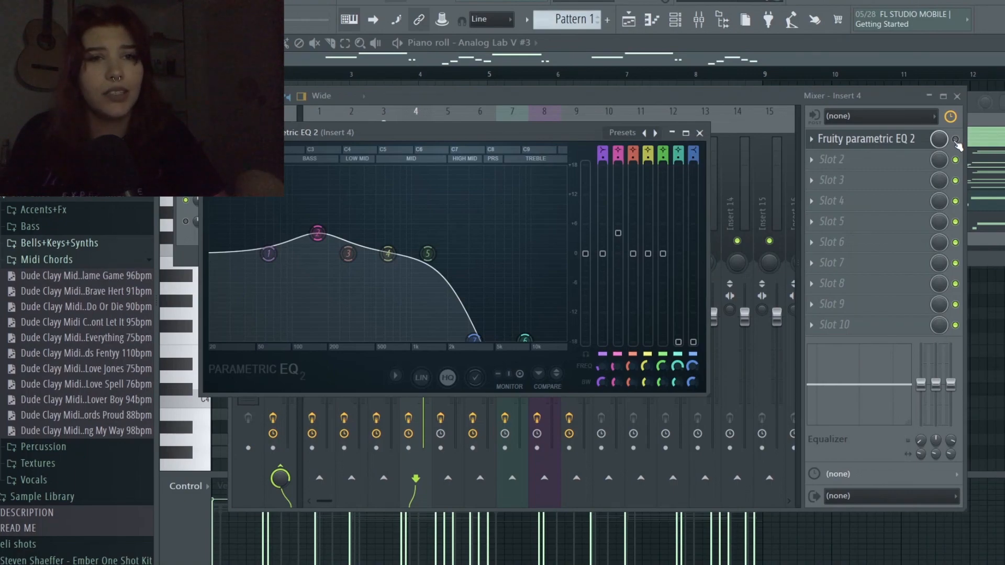
{"action": "left_click", "coordinate": [956, 139]}
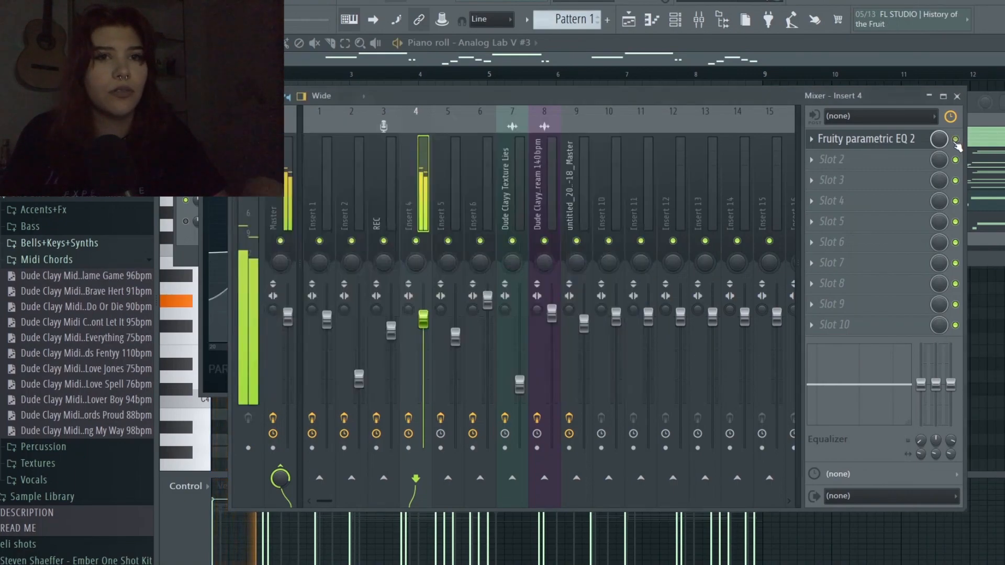
{"action": "key", "text": "space"}
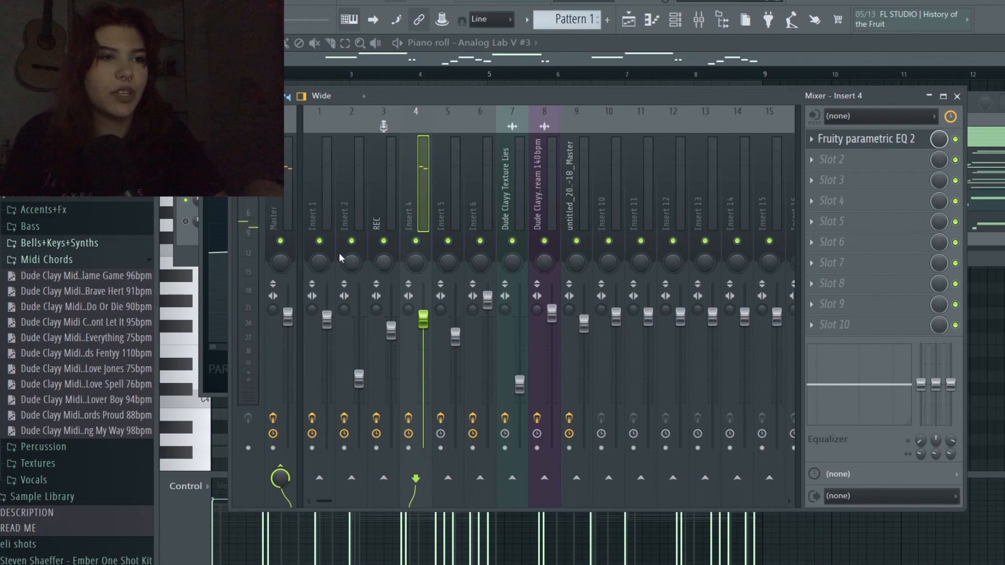
Step: View the Analog Lab V #4 instrument, close it, and play its two high note runs in the piano roll
{"action": "left_click", "coordinate": [191, 237]}
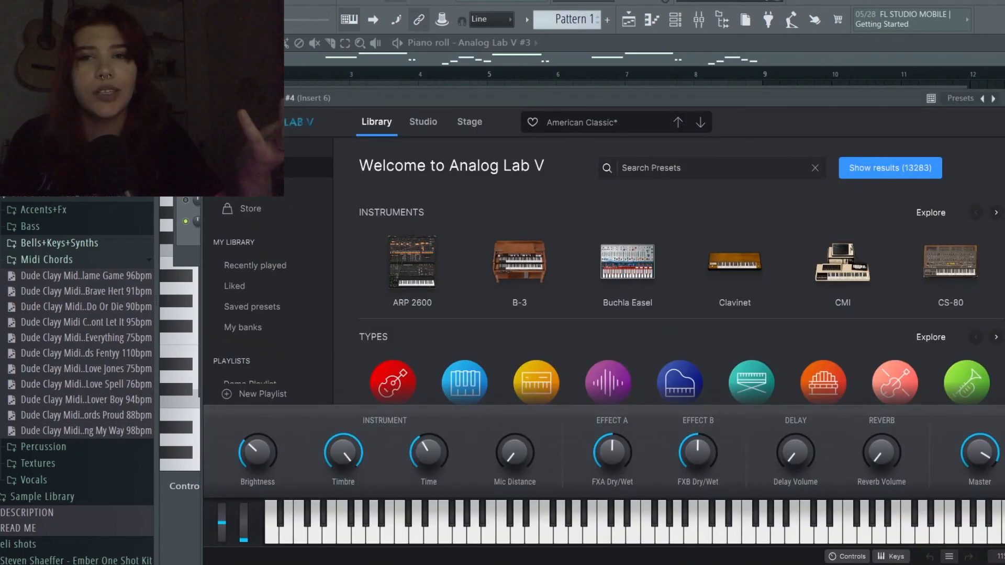
{"action": "left_click", "coordinate": [1003, 98]}
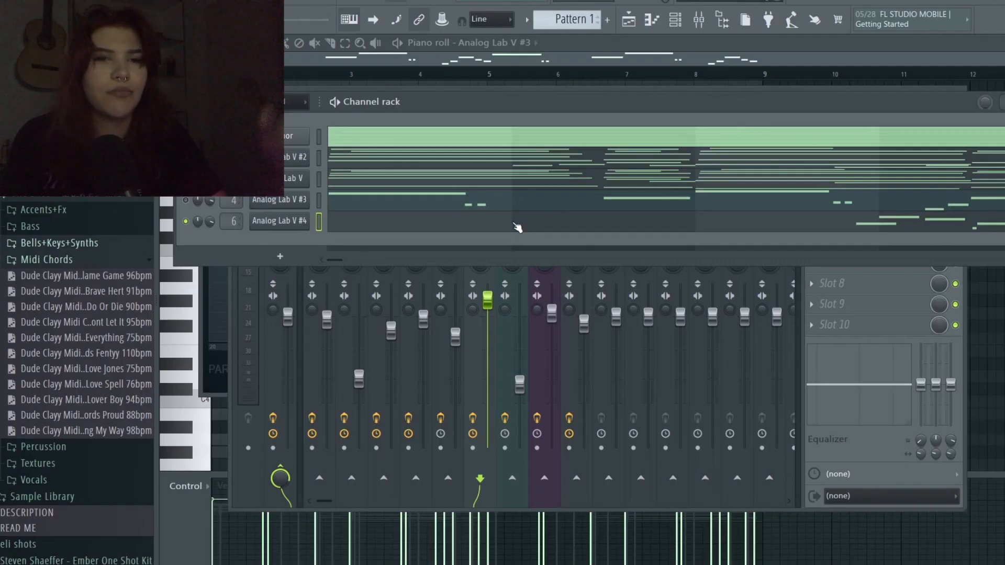
{"action": "left_click", "coordinate": [517, 227]}
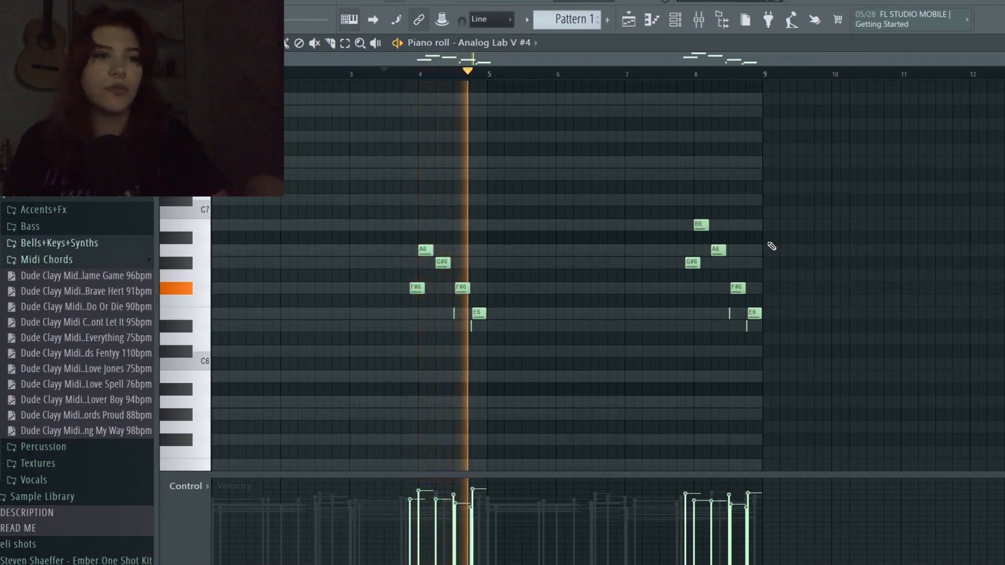
{"action": "left_click", "coordinate": [675, 73]}
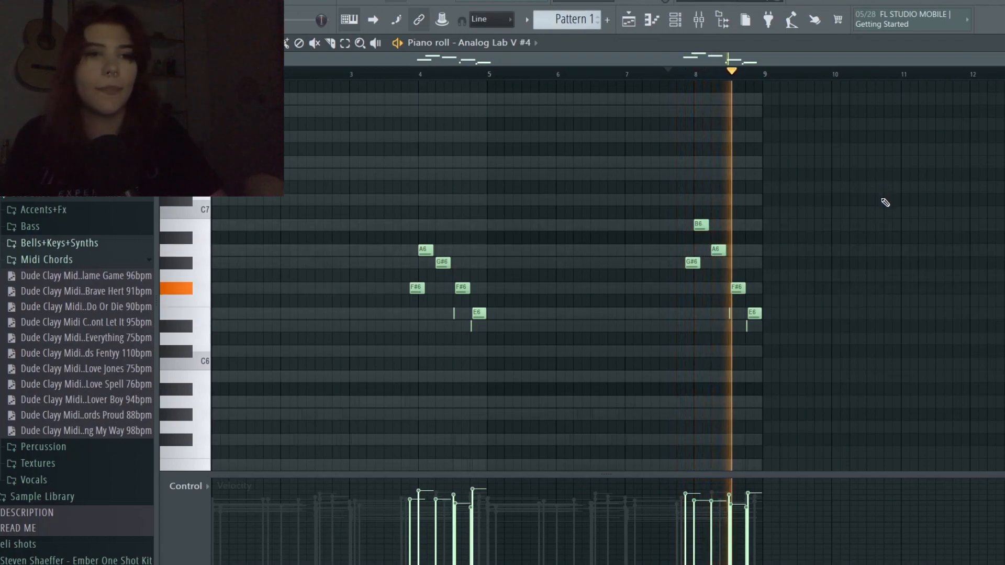
Step: Examine the note run before bar 5 in Analog Lab V #4 and play it from the short E6 note
{"action": "key", "text": "space"}
{"action": "scroll", "coordinate": [588, 235], "scroll_direction": "down", "scroll_amount": 2}
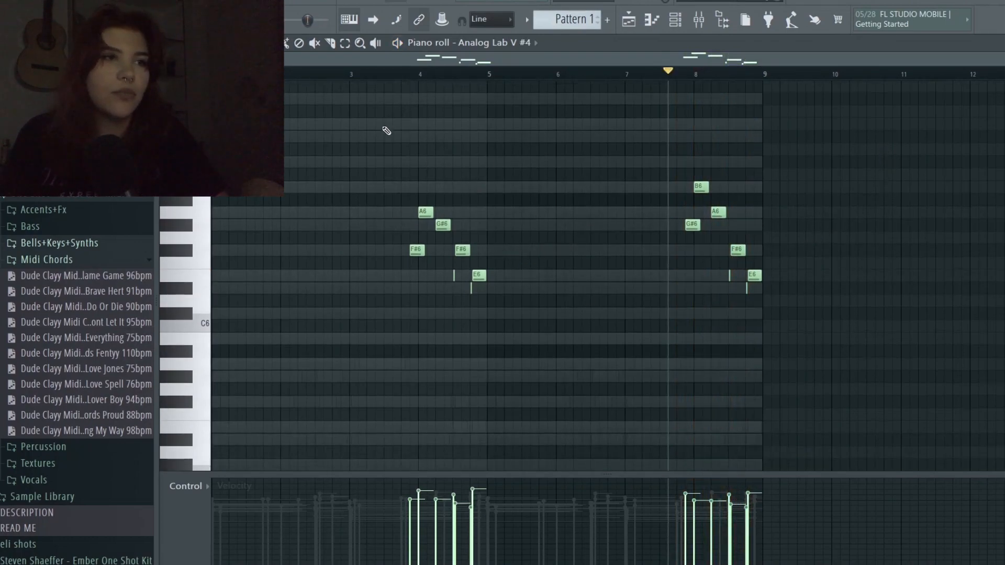
{"action": "scroll", "coordinate": [408, 126], "scroll_direction": "up", "scroll_amount": 3}
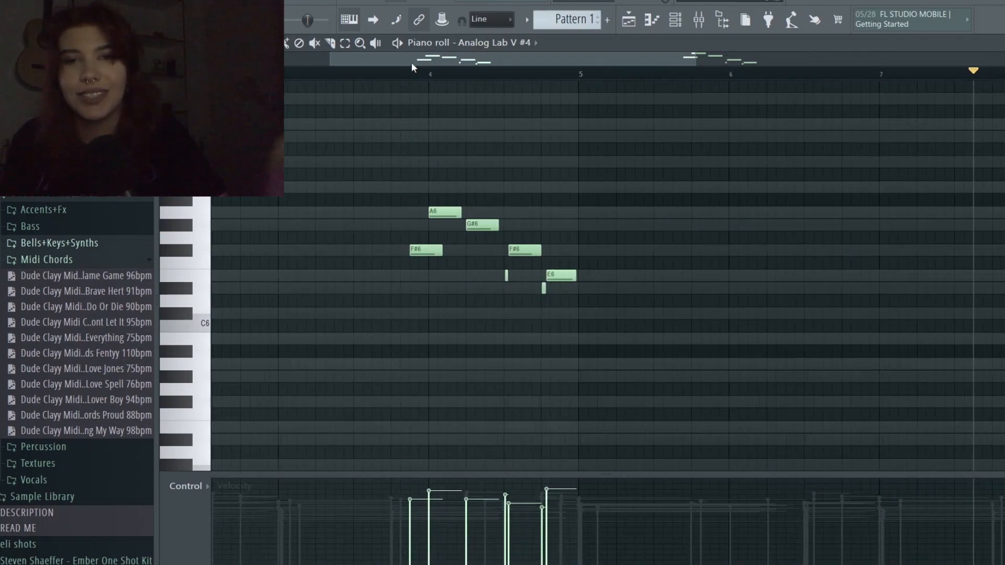
{"action": "scroll", "coordinate": [491, 284], "scroll_direction": "up", "scroll_amount": 6}
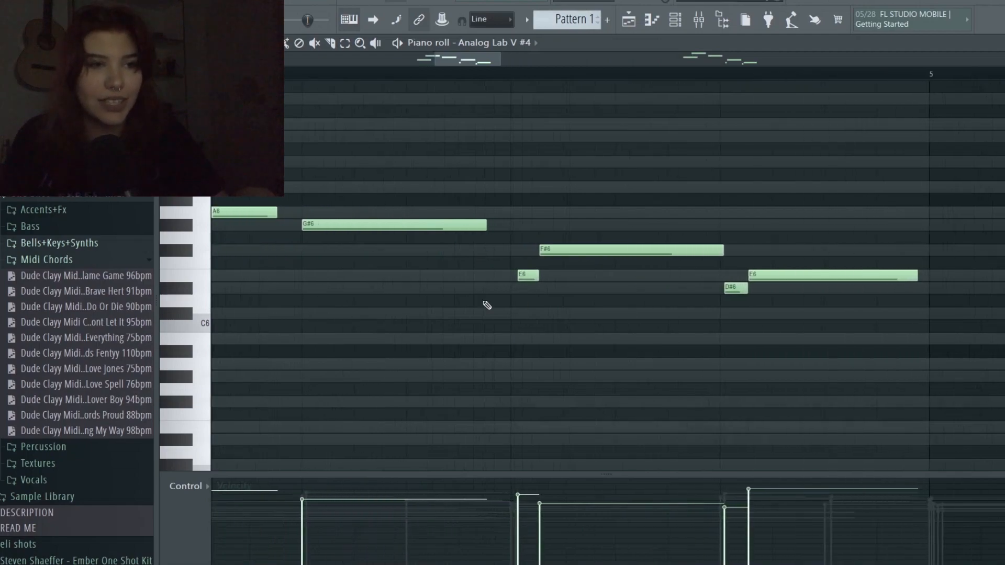
{"action": "key", "text": "space"}
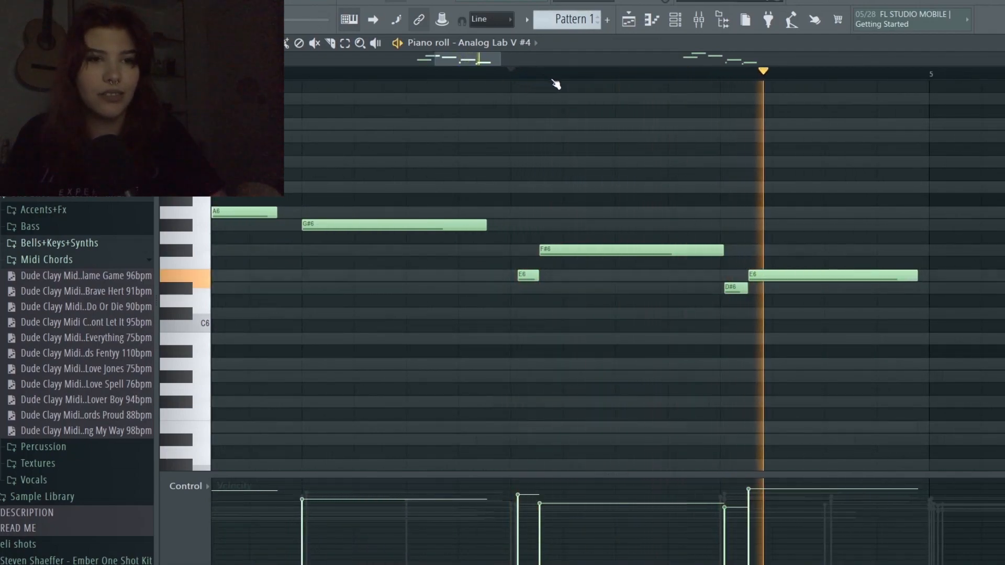
{"action": "key", "text": "space"}
{"action": "scroll", "coordinate": [568, 173], "scroll_direction": "down", "scroll_amount": 6}
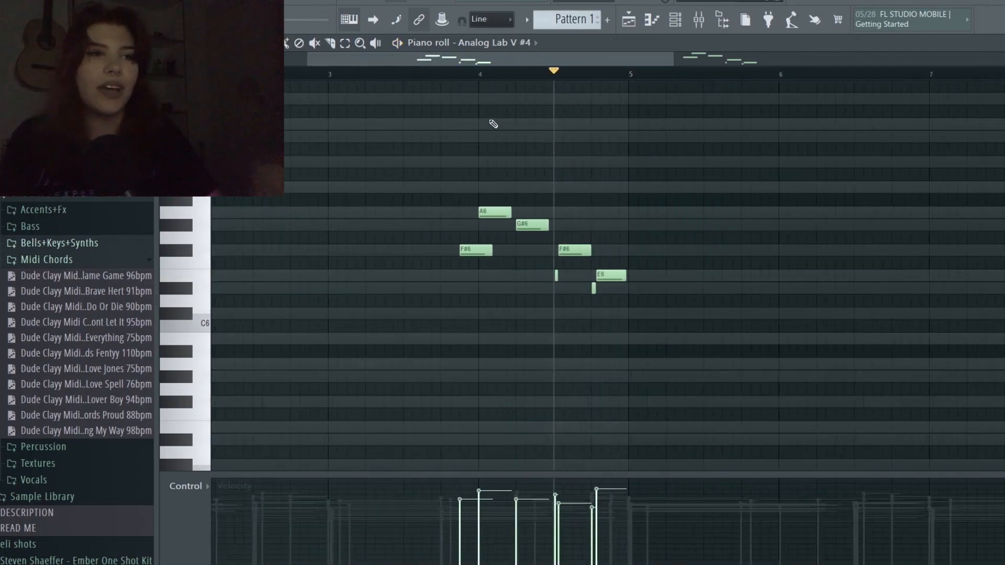
Step: Play the Analog Lab V #4 melody from just before bar 4 with Insert 6's effects bypassed and again with them enabled
{"action": "left_click", "coordinate": [427, 74]}
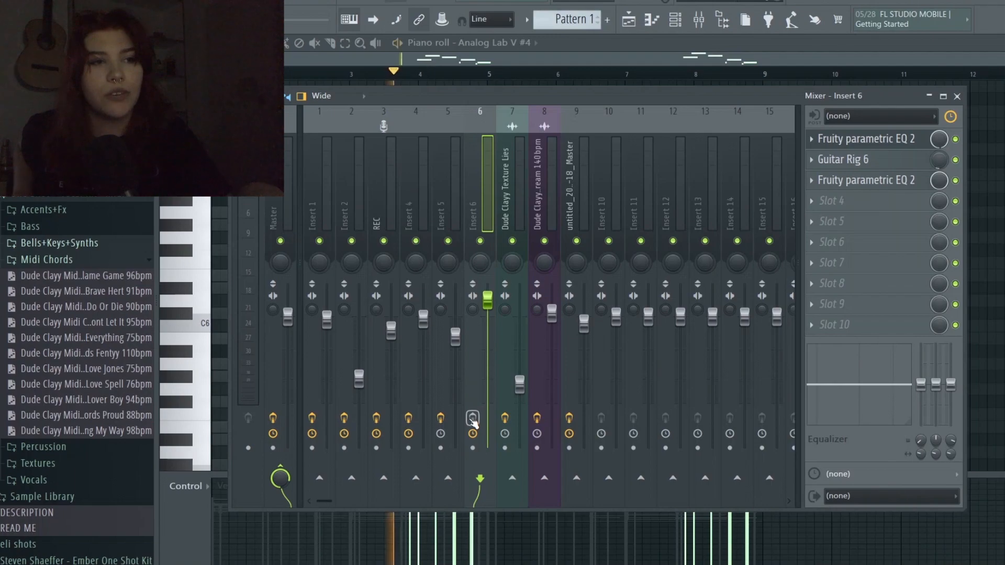
{"action": "key", "text": "space"}
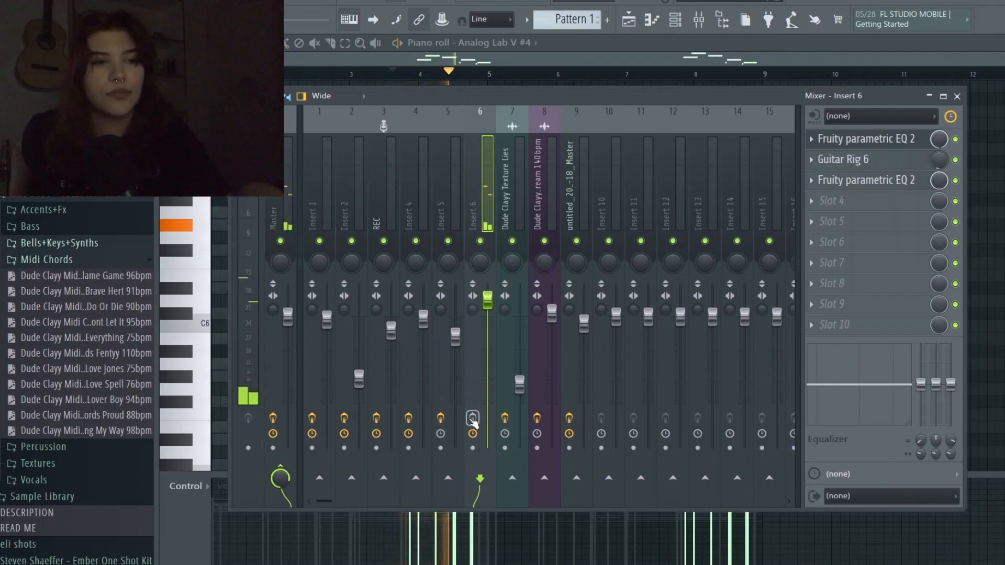
{"action": "key", "text": "space"}
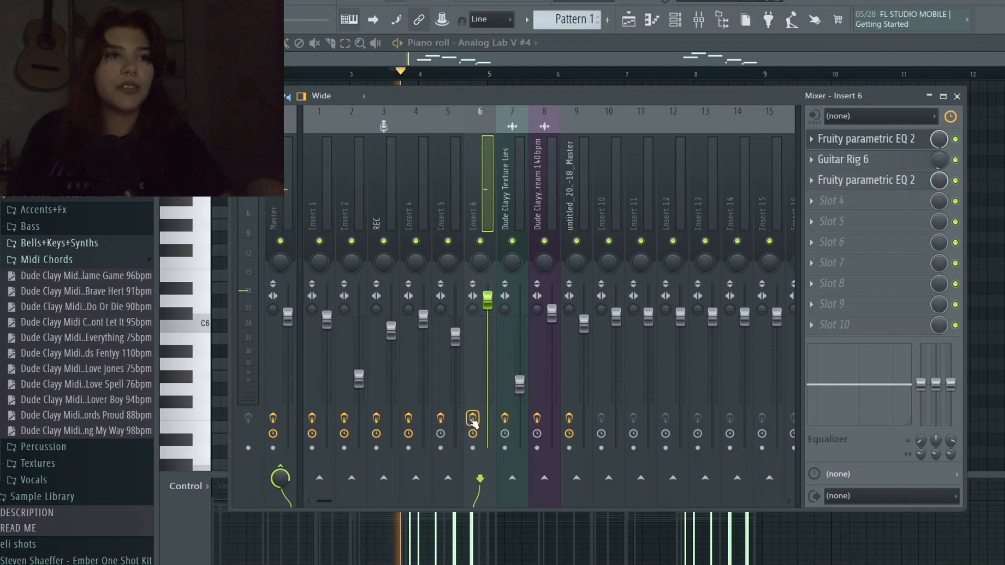
{"action": "key", "text": "space"}
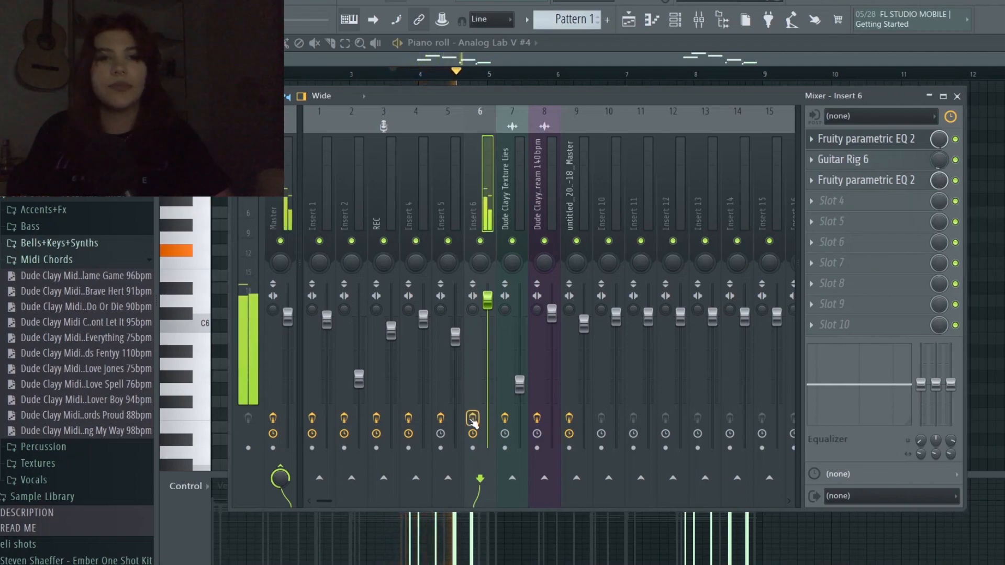
{"action": "key", "text": "space"}
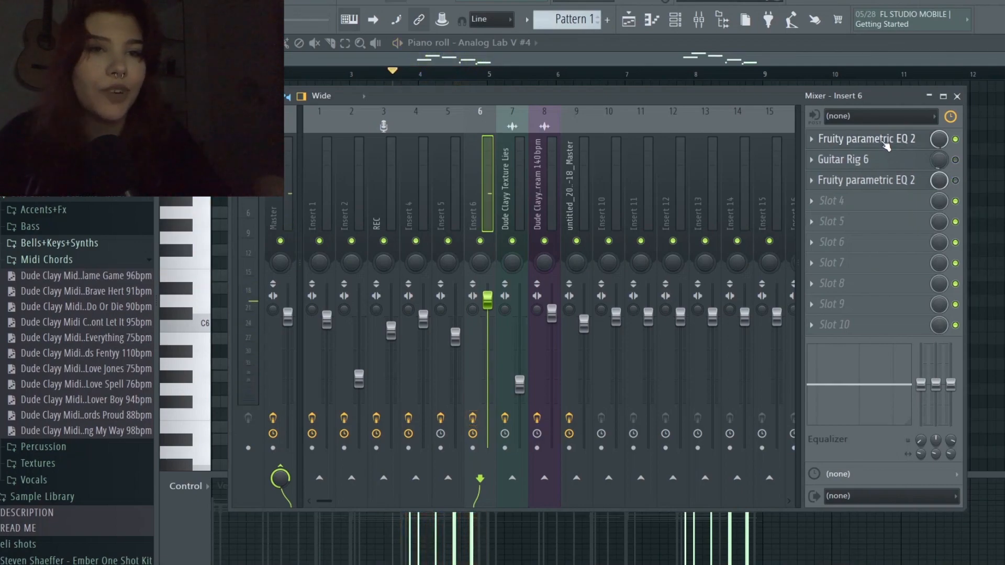
Step: View the first Fruity parametric EQ 2 on Insert 6, play the melody through it, and view the second EQ's curve
{"action": "left_click", "coordinate": [884, 142]}
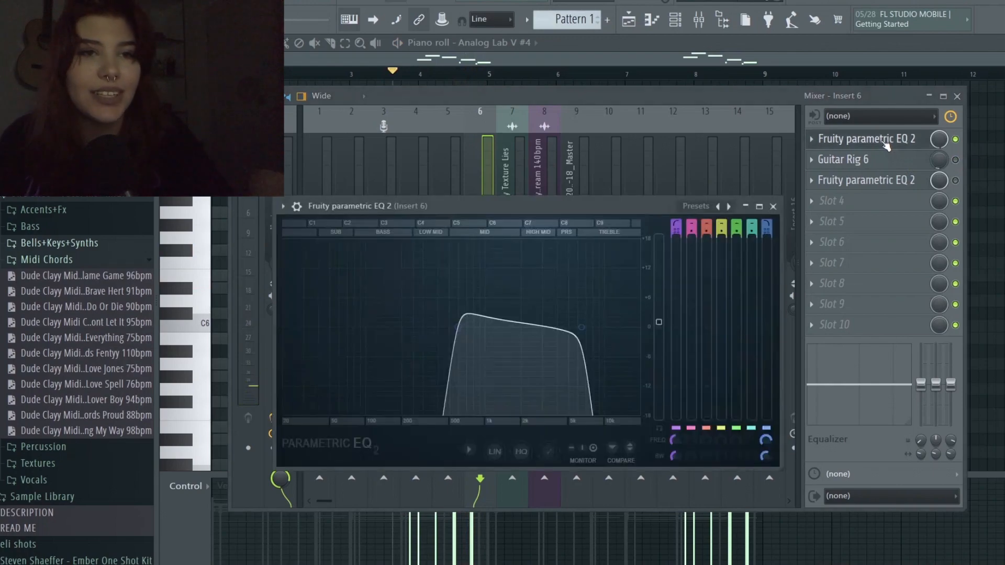
{"action": "left_click", "coordinate": [773, 207]}
{"action": "key", "text": "space"}
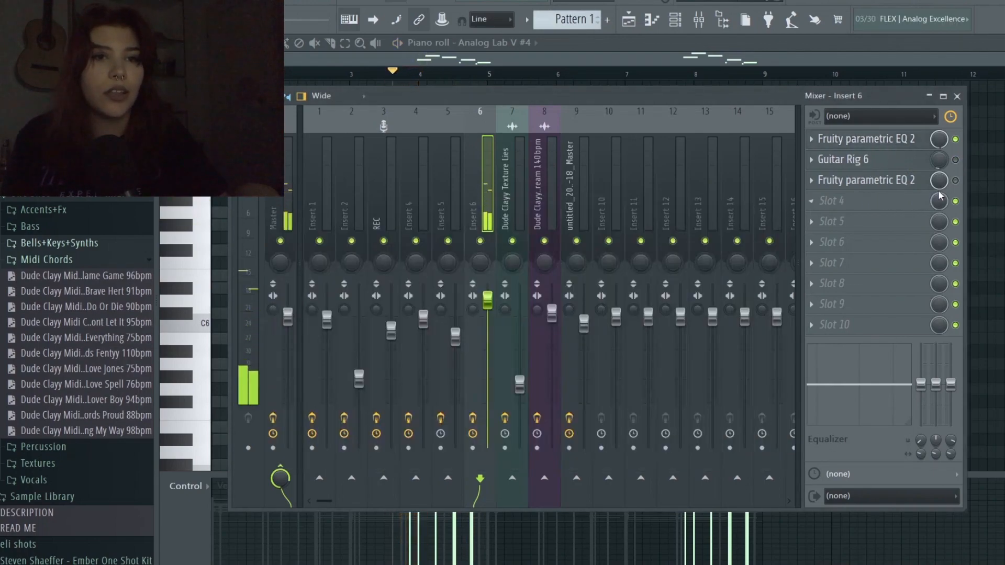
{"action": "left_click", "coordinate": [908, 183]}
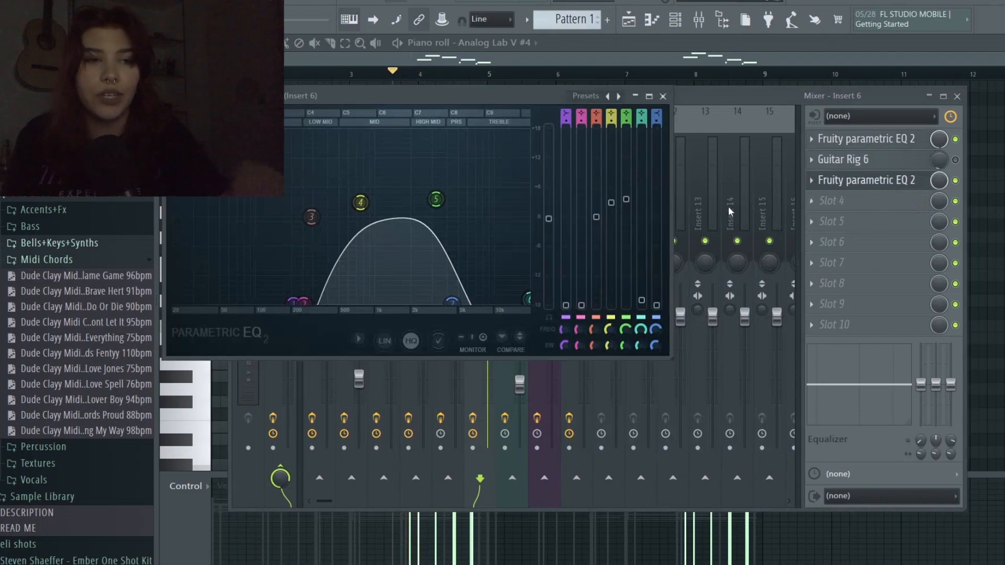
{"action": "left_click", "coordinate": [675, 99]}
Step: View Guitar Rig 6 on Insert 6 and locate the Stories Told preset among the granular pitch presets
{"action": "left_click", "coordinate": [909, 159]}
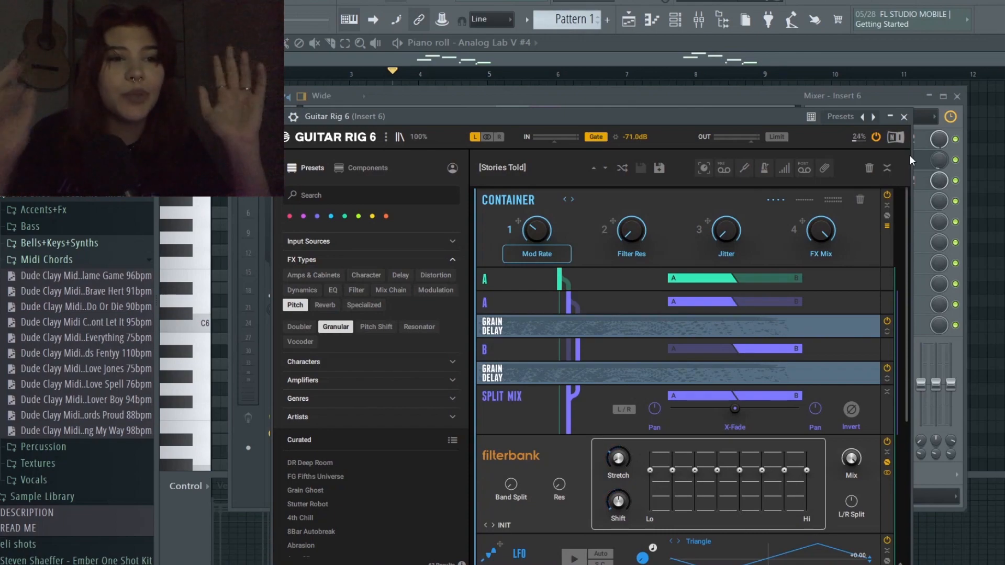
{"action": "left_click_drag", "start_coordinate": [765, 121], "coordinate": [771, 78]}
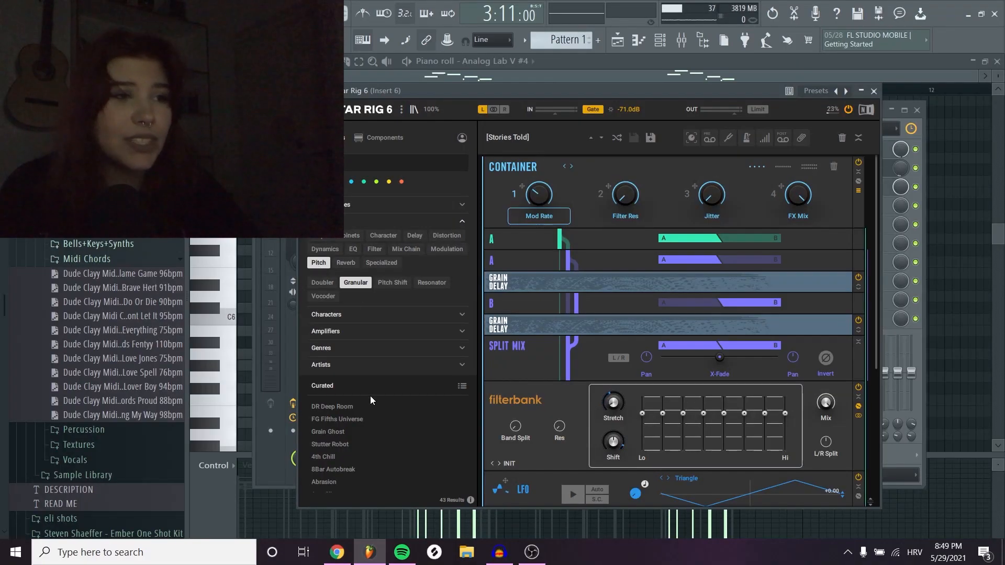
{"action": "scroll", "coordinate": [375, 416], "scroll_direction": "down", "scroll_amount": 10}
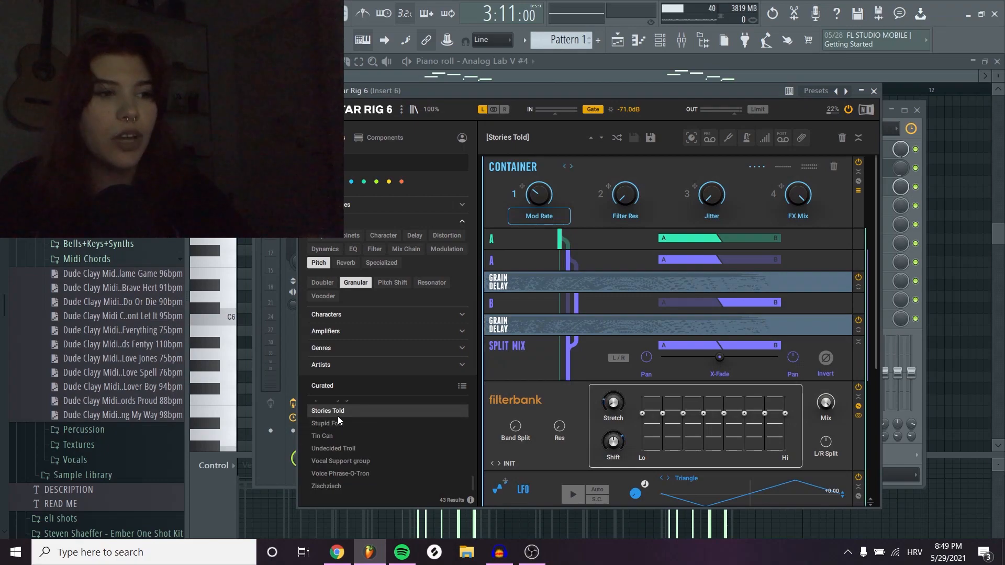
{"action": "left_click", "coordinate": [874, 91]}
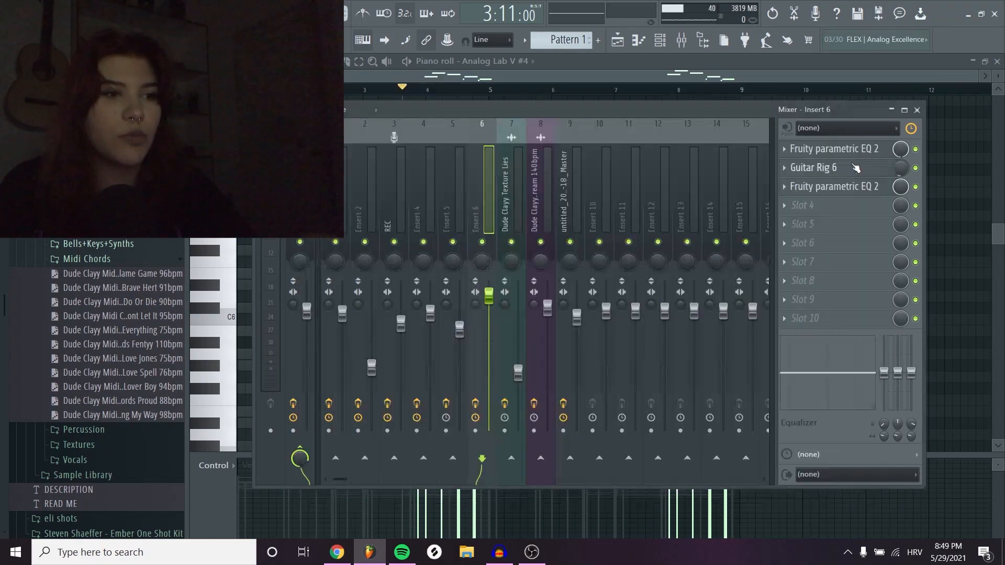
Step: Play the melody with Guitar Rig 6's mix level raised on Insert 6, and turn the mix level back down
{"action": "key", "text": "space"}
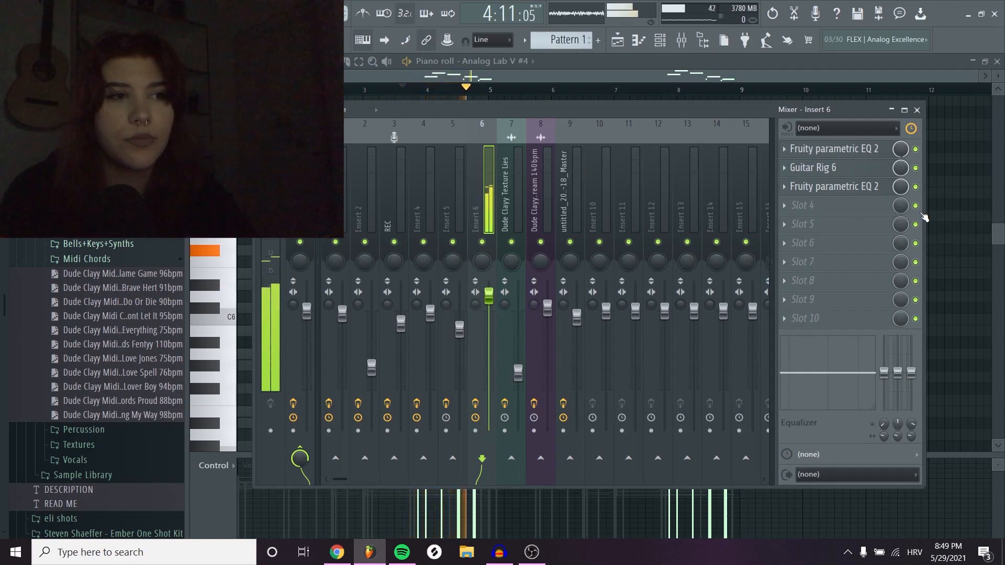
{"action": "key", "text": "space"}
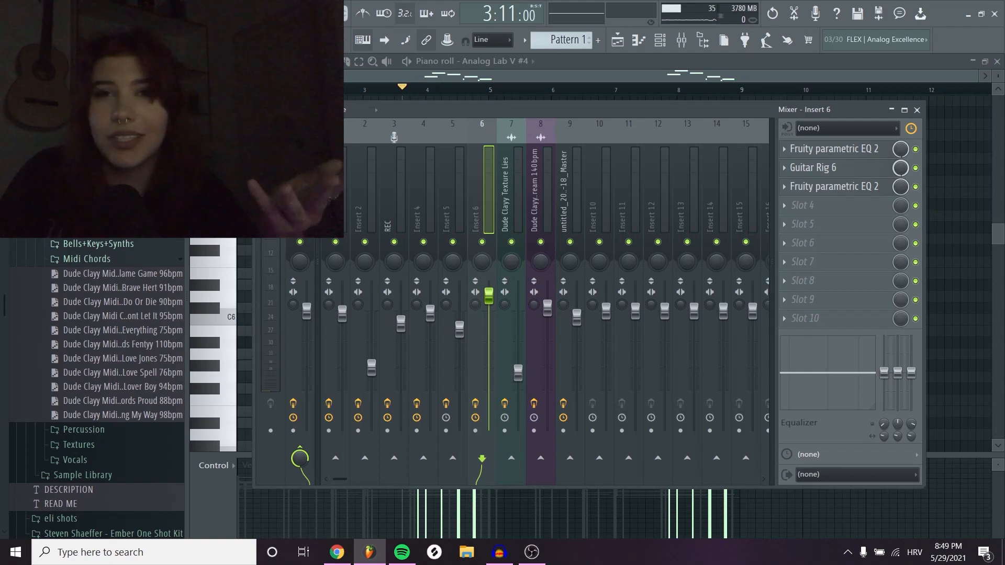
{"action": "left_click_drag", "start_coordinate": [906, 168], "coordinate": [906, 205]}
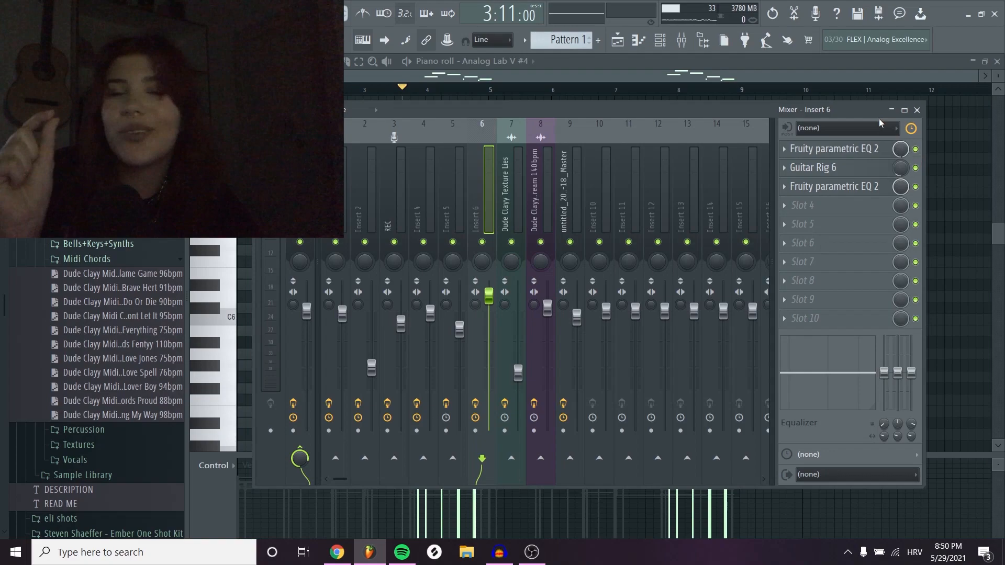
Step: View the Dude Clayy Perc Loop Dream 140bpm sample in the playlist and inspect the Fruity parametric EQ 2 on its mixer track
{"action": "left_click", "coordinate": [618, 40]}
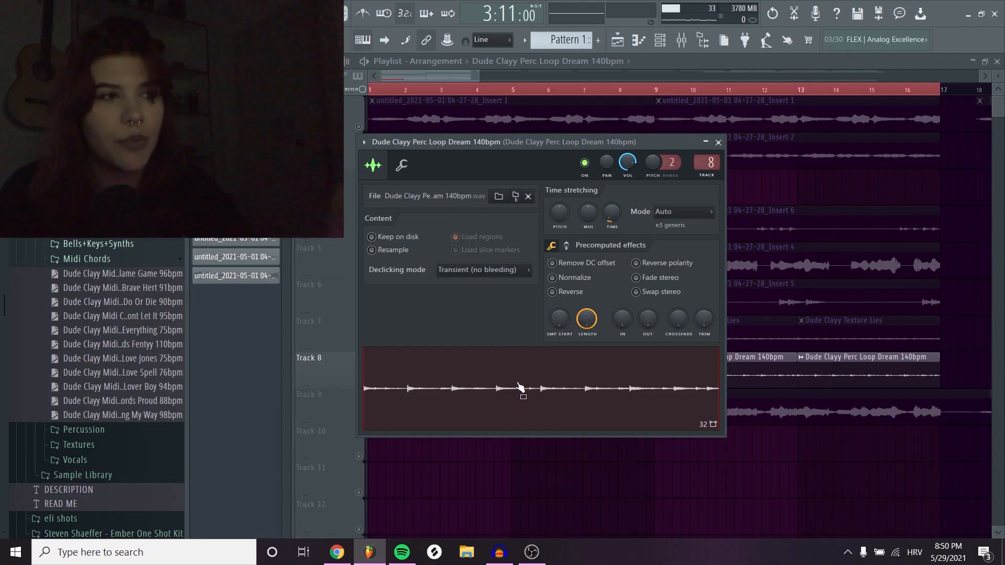
{"action": "left_click", "coordinate": [681, 41]}
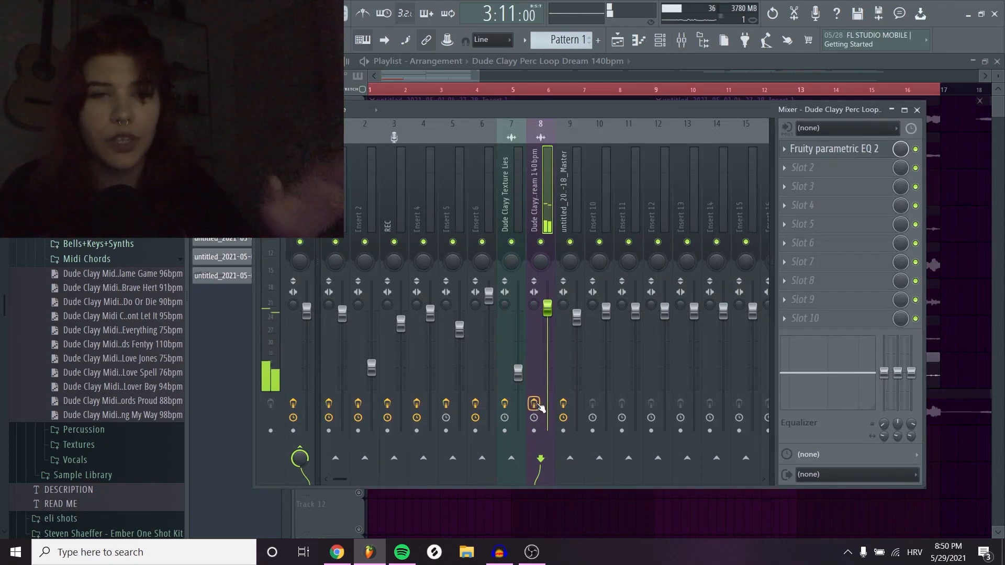
{"action": "left_click", "coordinate": [856, 151]}
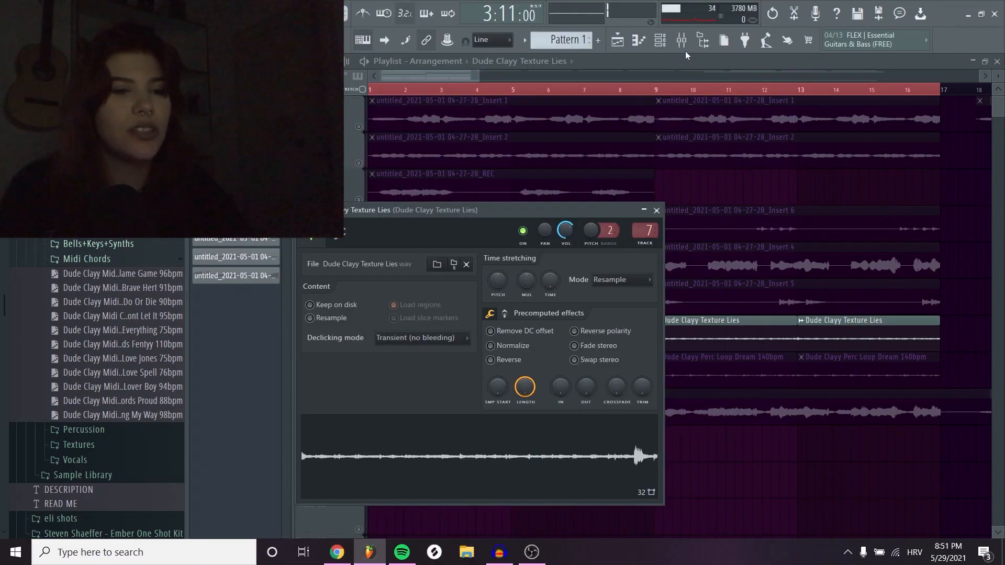
Step: Inspect the Fruity parametric EQ 2 on the Dude Clayy Texture Lies mixer track
{"action": "left_click", "coordinate": [686, 45]}
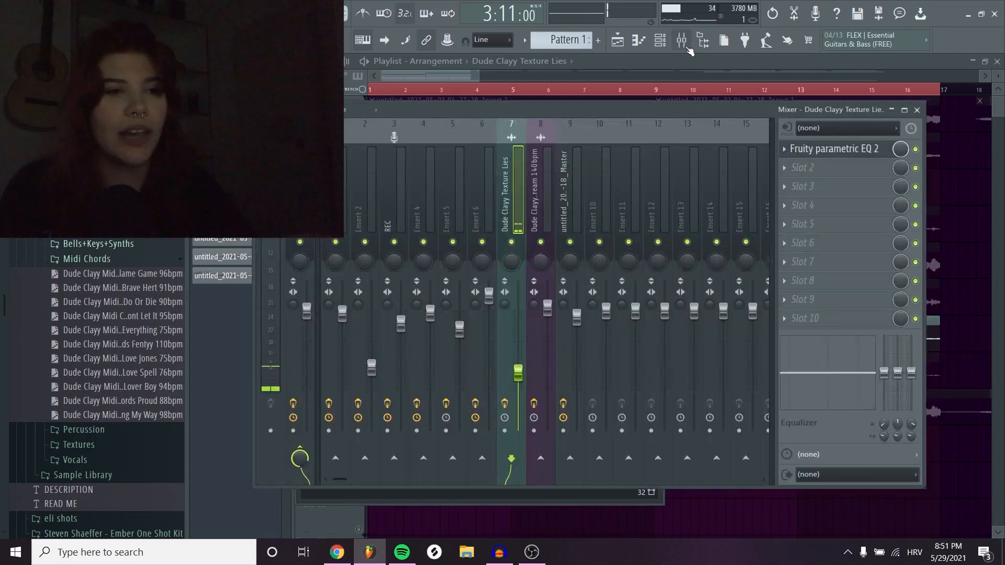
{"action": "left_click", "coordinate": [851, 151]}
{"action": "left_click", "coordinate": [851, 150]}
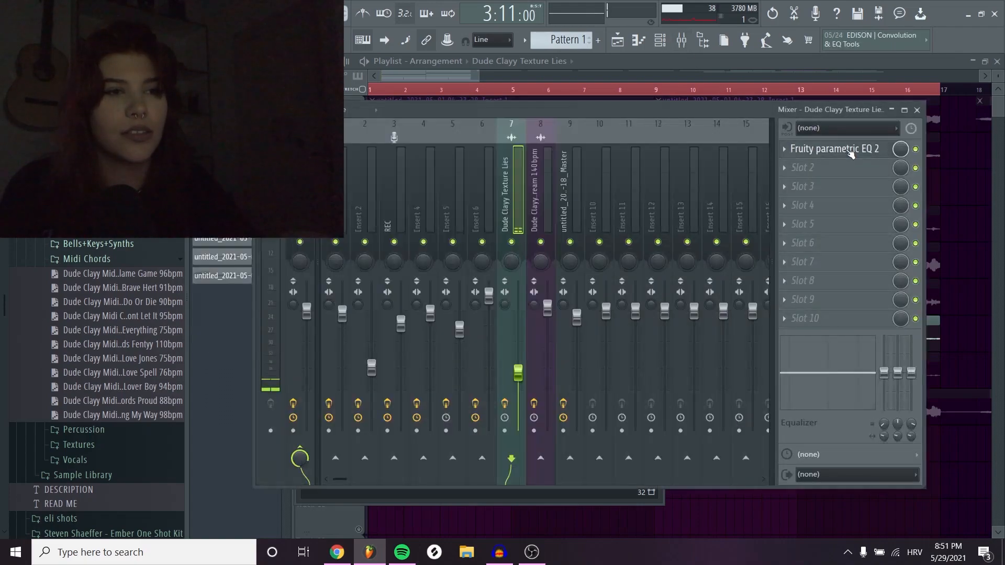
{"action": "right_click", "coordinate": [936, 150]}
{"action": "left_click", "coordinate": [774, 17]}
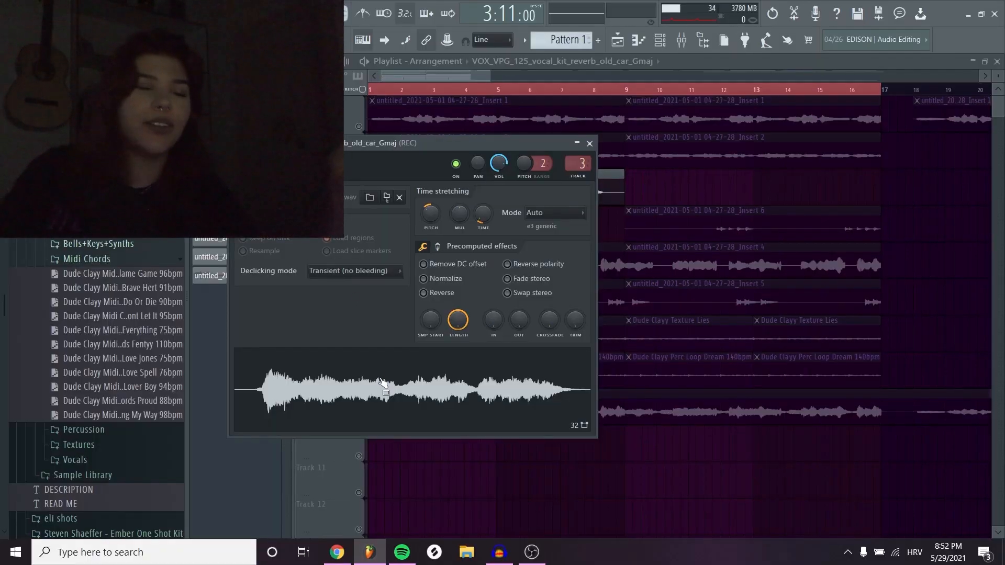
Step: Audition the VOX_VPG_125_vocal_kit_reverb_old_car_Gmaj sample through the REC mixer track and close its sample window
{"action": "key", "text": "F9"}
{"action": "left_click", "coordinate": [383, 374]}
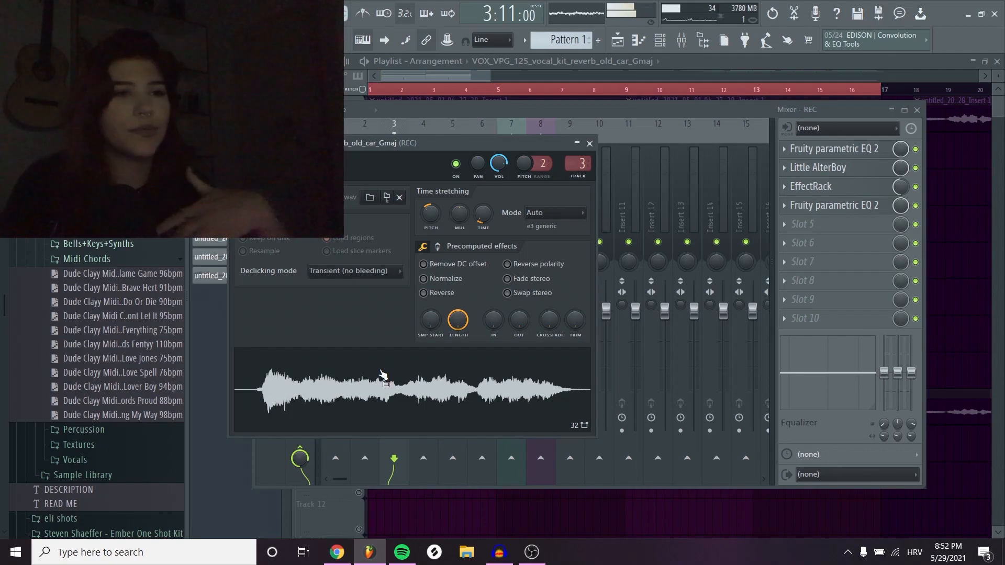
{"action": "left_click", "coordinate": [589, 143]}
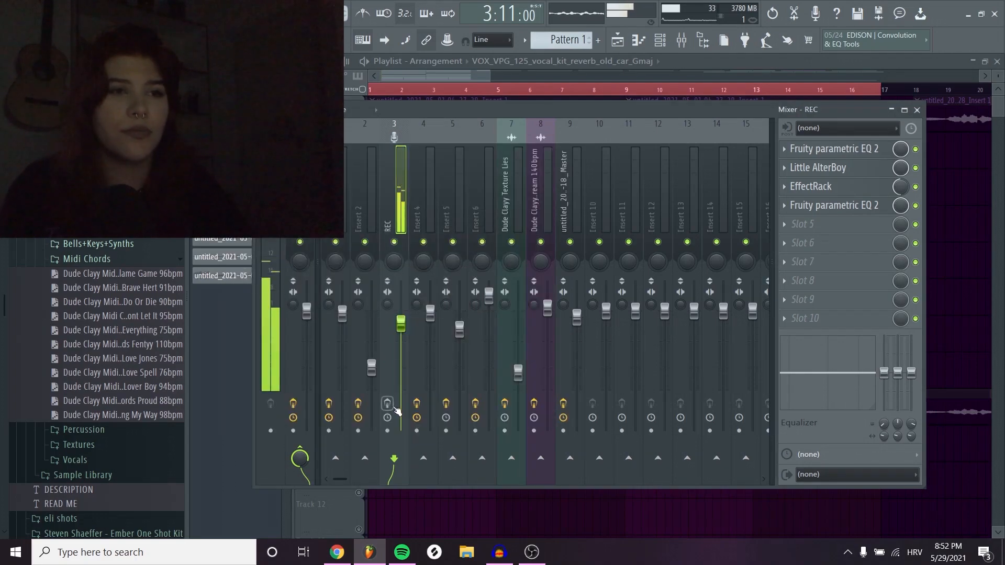
Step: Inspect the first and last Fruity parametric EQ 2 in the REC mixer track's effect chain
{"action": "left_click", "coordinate": [846, 150]}
{"action": "left_click", "coordinate": [847, 150]}
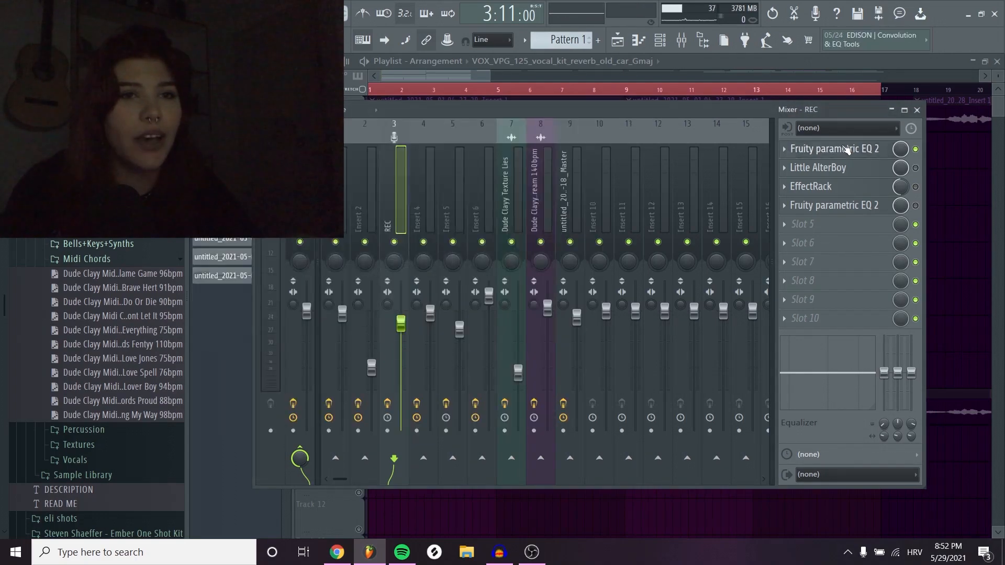
{"action": "left_click", "coordinate": [858, 206]}
{"action": "left_click", "coordinate": [859, 207]}
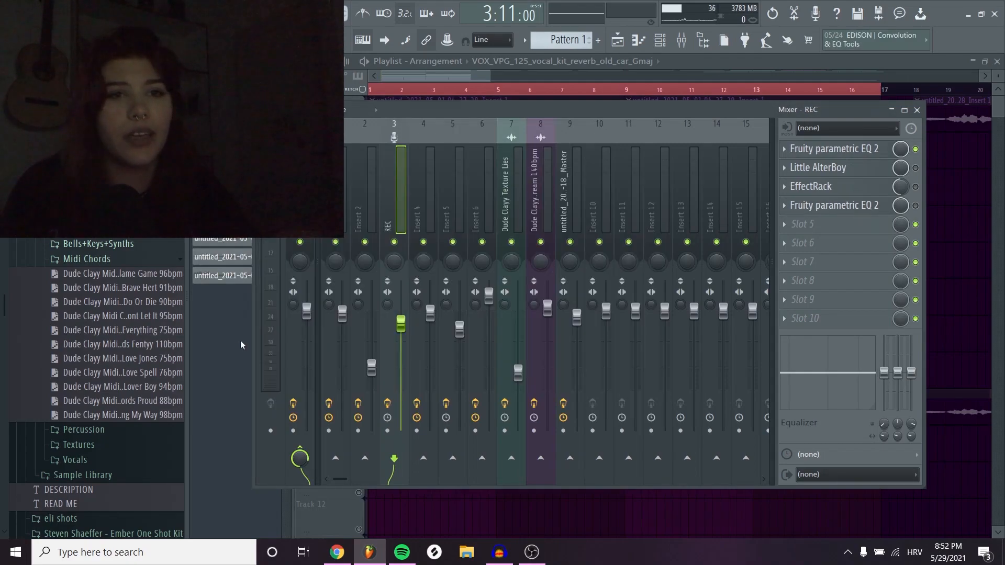
Step: View the Little AlterBoy settings and the EchoBoy in EffectRack on the REC mixer track, closing each plugin
{"action": "key", "text": "F9"}
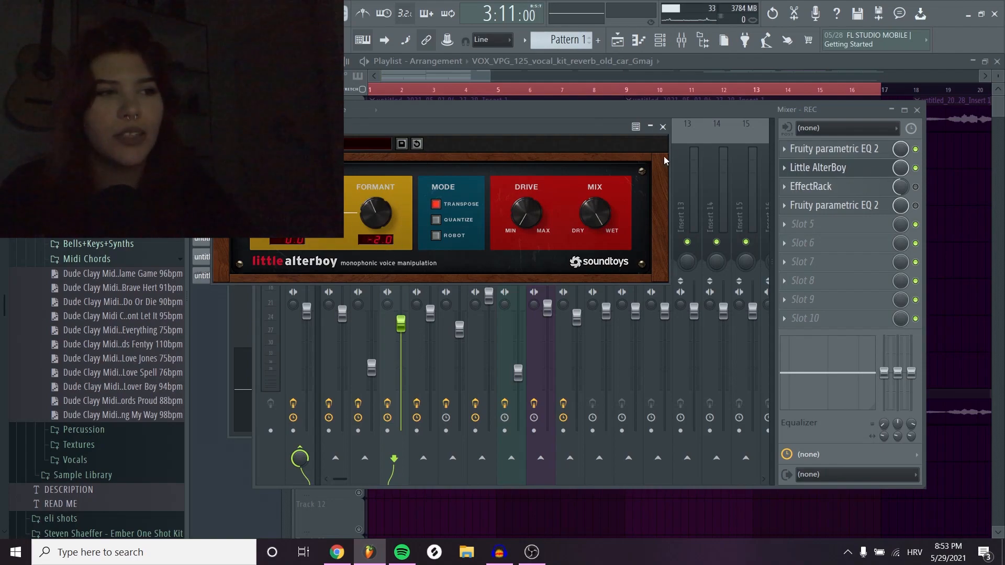
{"action": "left_click", "coordinate": [663, 128]}
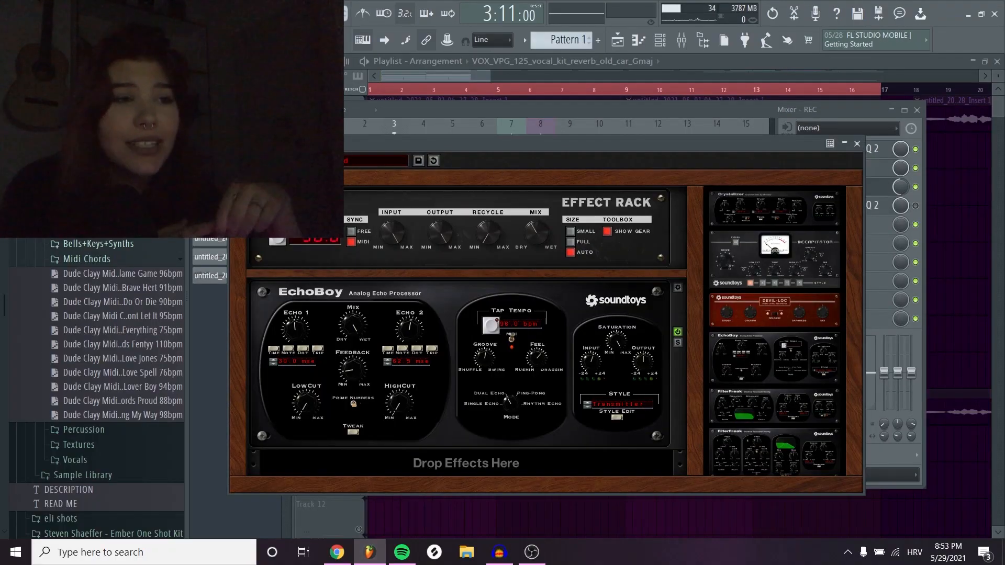
{"action": "left_click", "coordinate": [869, 148]}
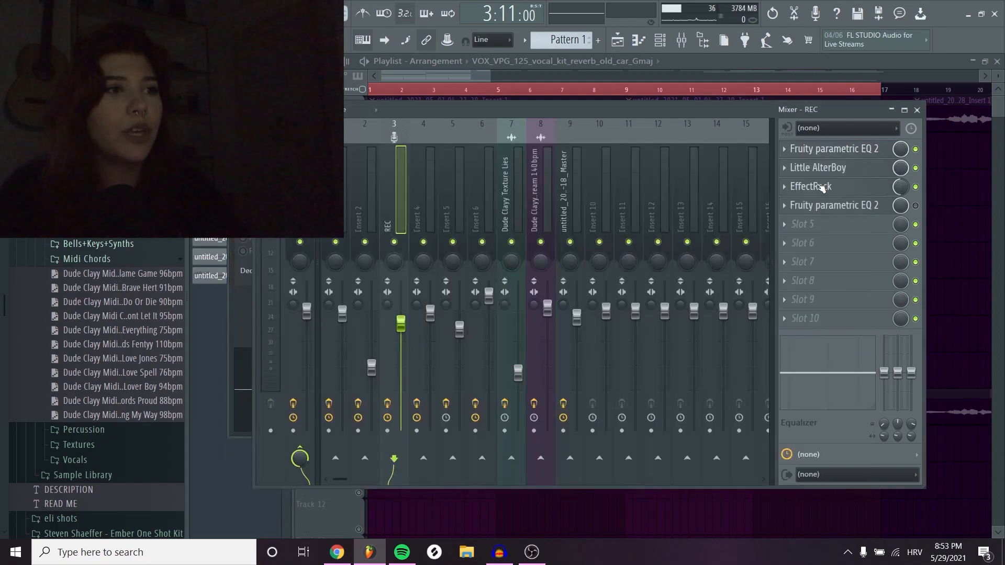
Step: Play the vocal through the REC effects, and solo the Master recording on playlist Track 9
{"action": "left_click", "coordinate": [199, 319]}
{"action": "key", "text": "space"}
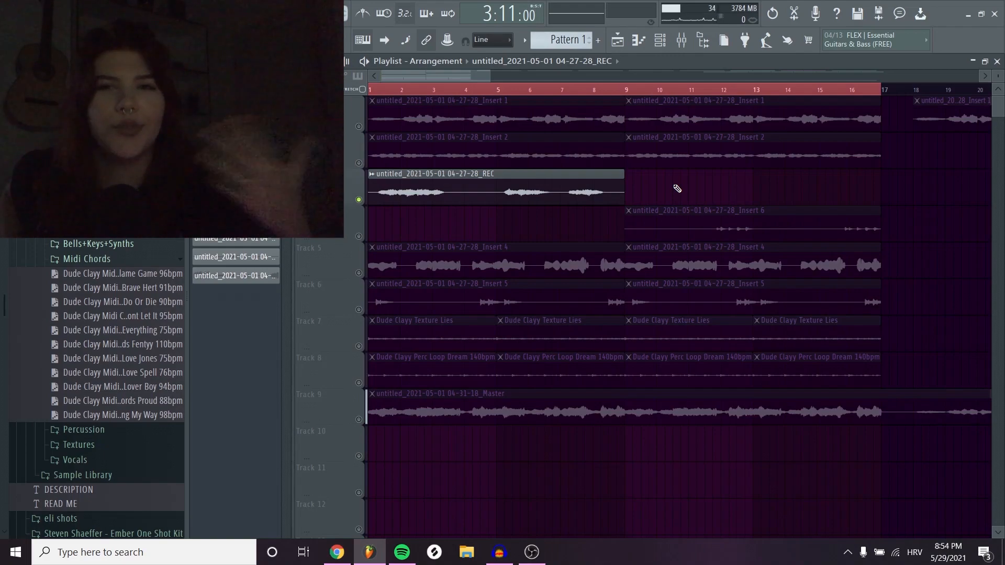
{"action": "left_click", "coordinate": [362, 409]}
{"action": "scroll", "coordinate": [455, 143], "scroll_direction": "down", "scroll_amount": 2}
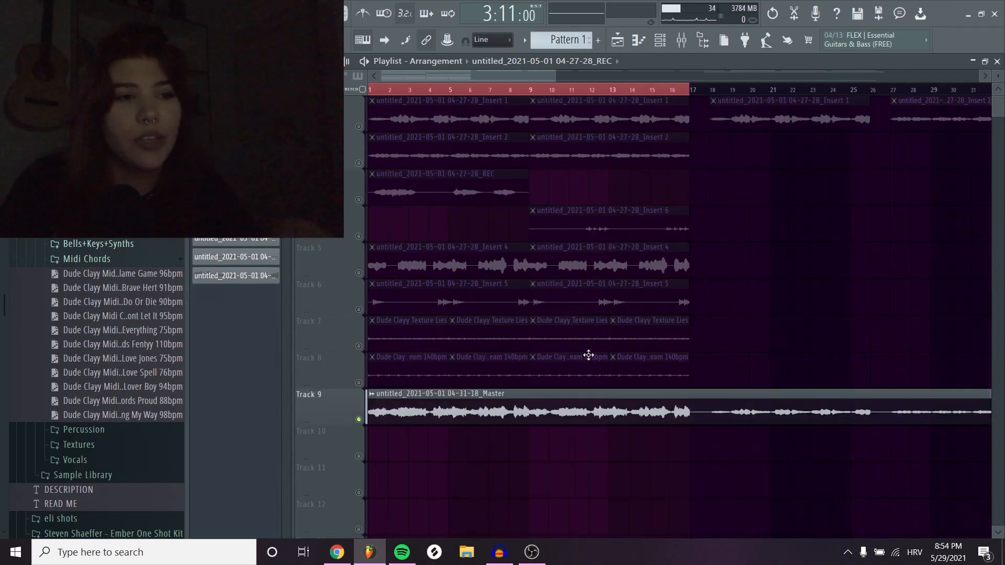
Step: Look over the full Master recording in the playlist, view EffectRack on mixer track 9, and close the plugin and mixer
{"action": "scroll", "coordinate": [572, 314], "scroll_direction": "down", "scroll_amount": 4}
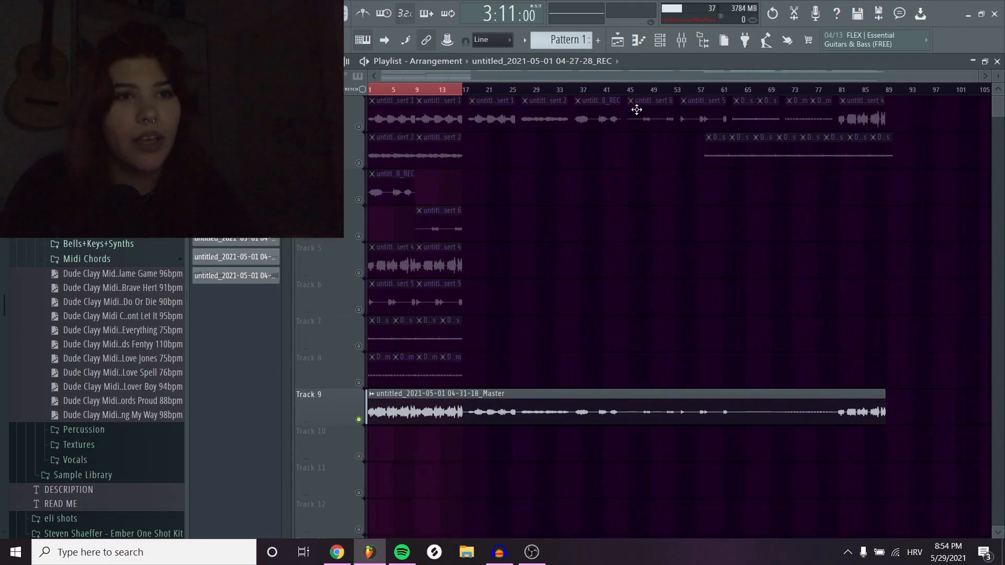
{"action": "scroll", "coordinate": [375, 376], "scroll_direction": "up", "scroll_amount": 3}
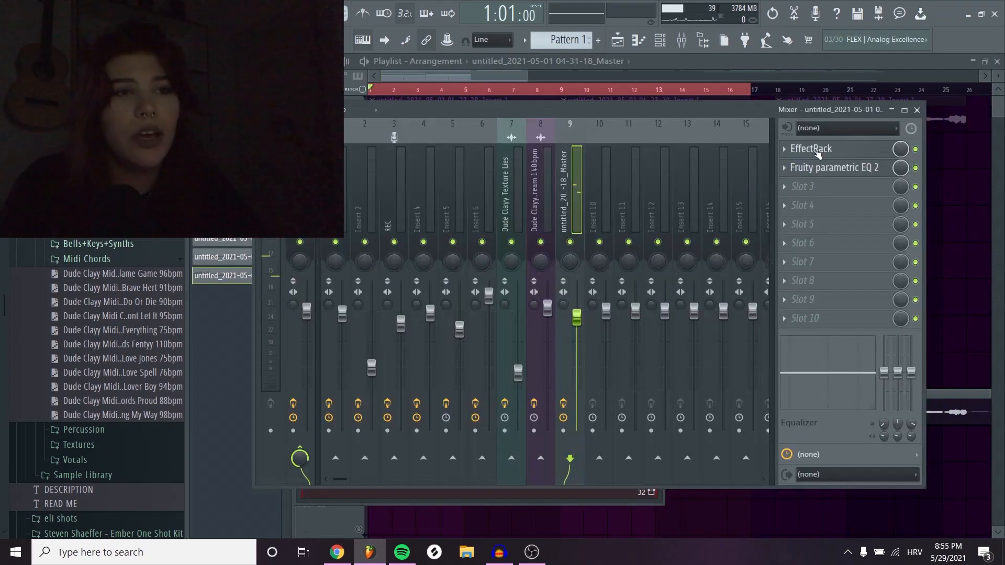
{"action": "left_click", "coordinate": [816, 151]}
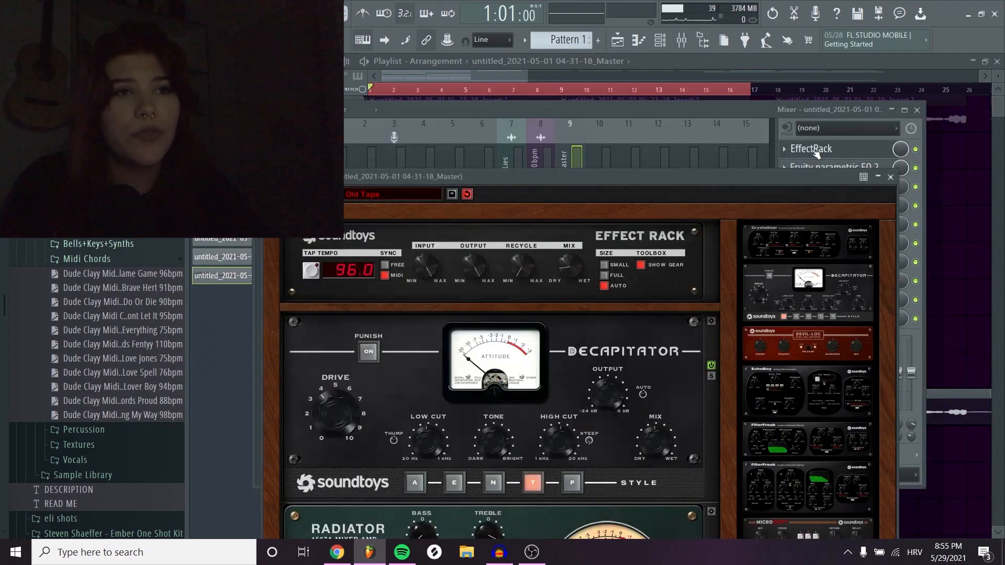
{"action": "left_click_drag", "start_coordinate": [544, 182], "coordinate": [556, 119]}
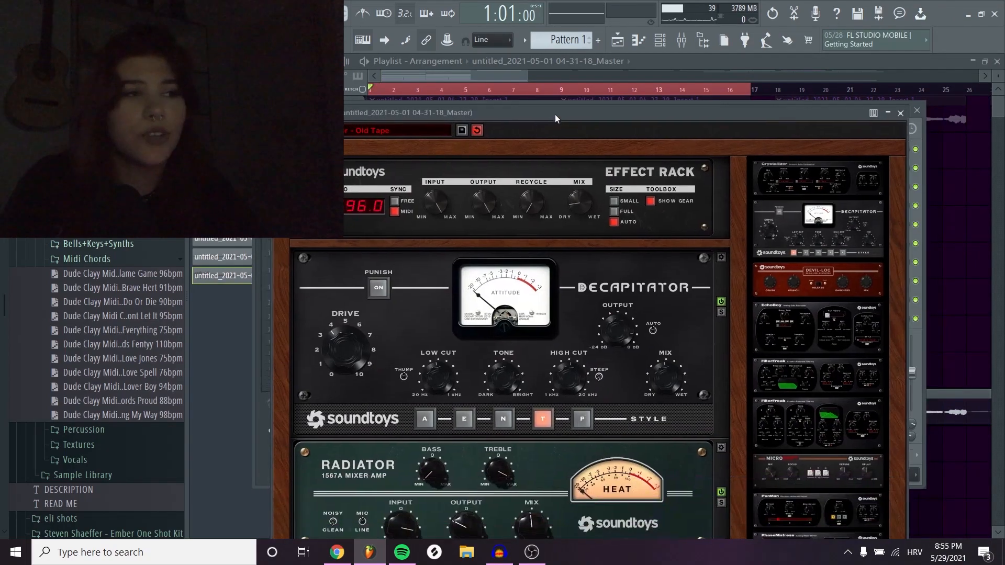
{"action": "left_click", "coordinate": [900, 113]}
{"action": "left_click", "coordinate": [917, 110]}
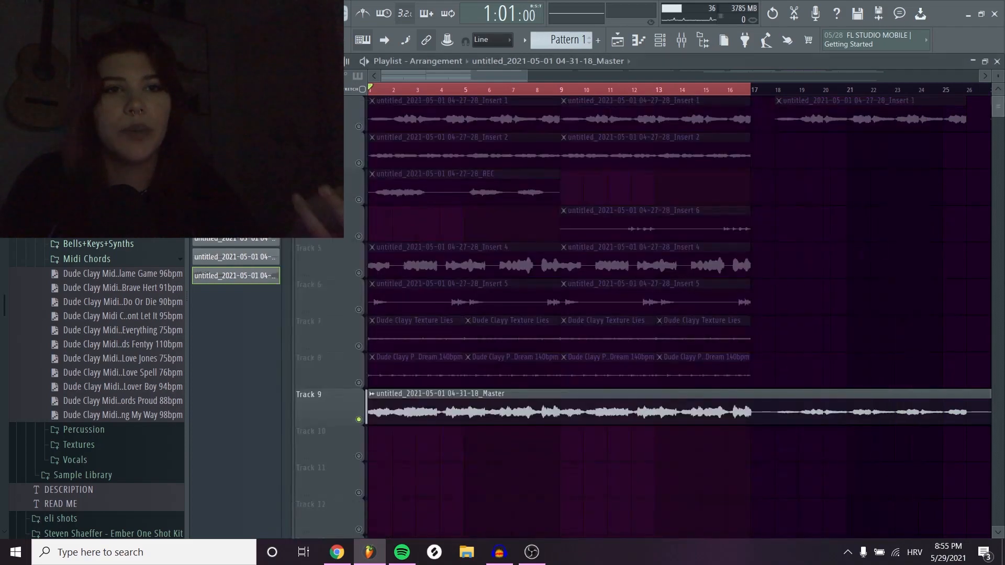
Step: Check the Master recording's sample settings on Track 9 and reopen EffectRack on its mixer track
{"action": "double_click", "coordinate": [542, 396]}
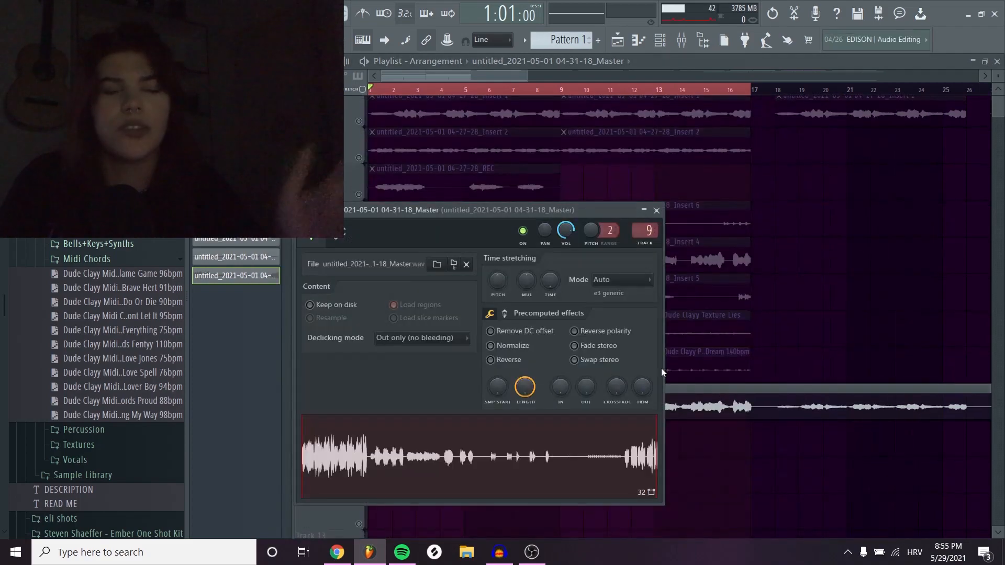
{"action": "left_click", "coordinate": [657, 211]}
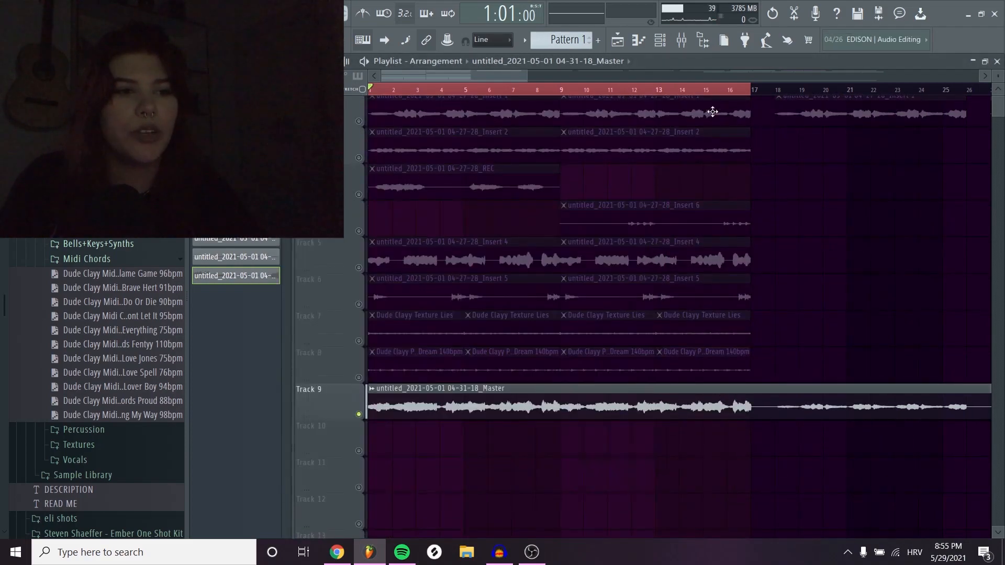
{"action": "left_click", "coordinate": [682, 42]}
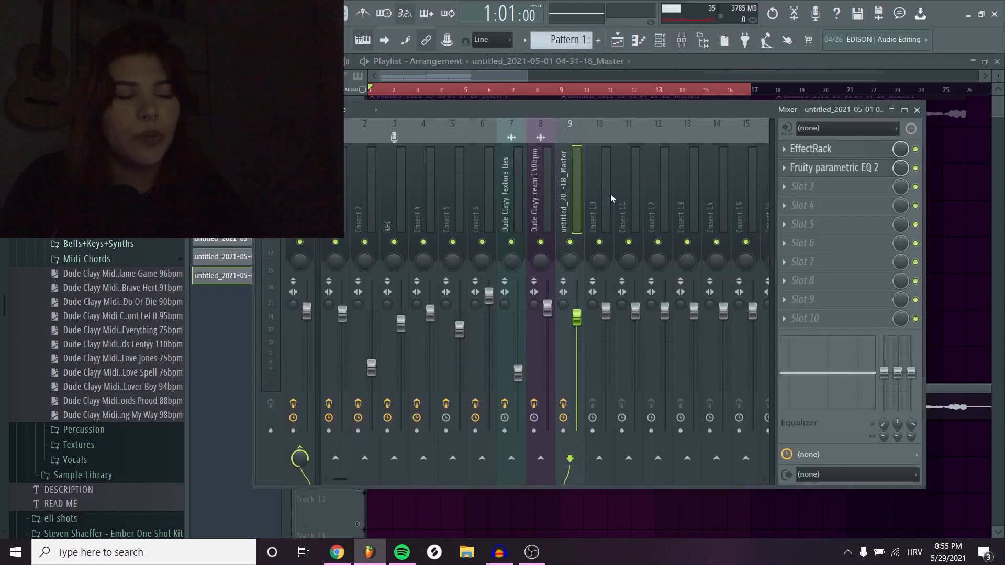
{"action": "left_click", "coordinate": [852, 151]}
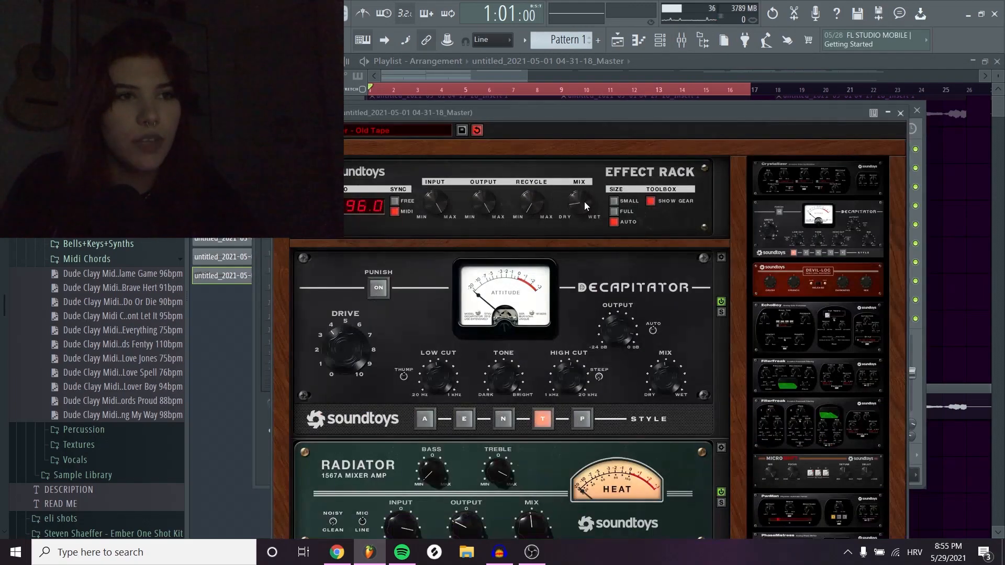
Step: Play the Master recording from the start, stopping to view its EffectRack Decapitator and Radiator before playing it again
{"action": "right_click", "coordinate": [976, 254]}
{"action": "key", "text": "space"}
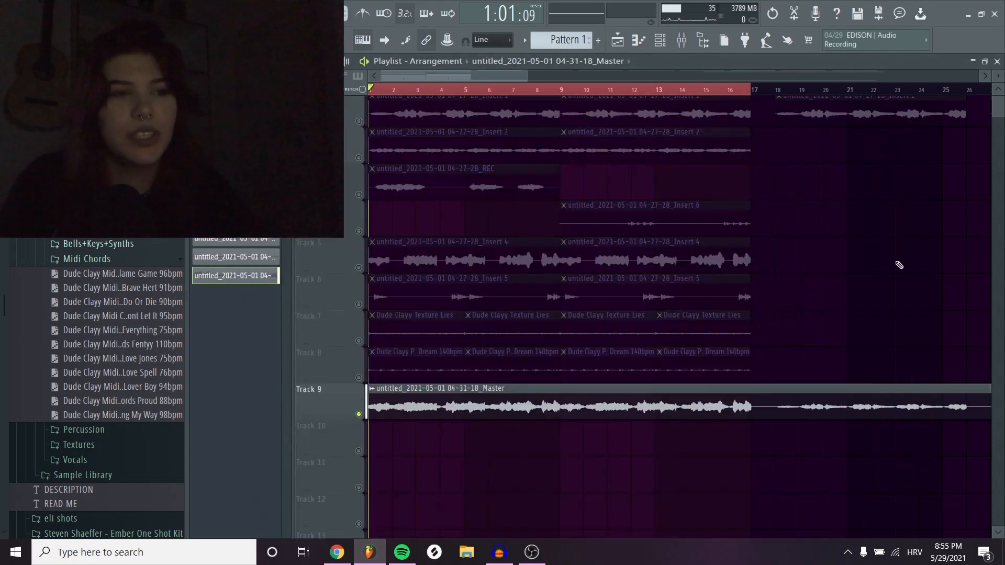
{"action": "left_click", "coordinate": [690, 46]}
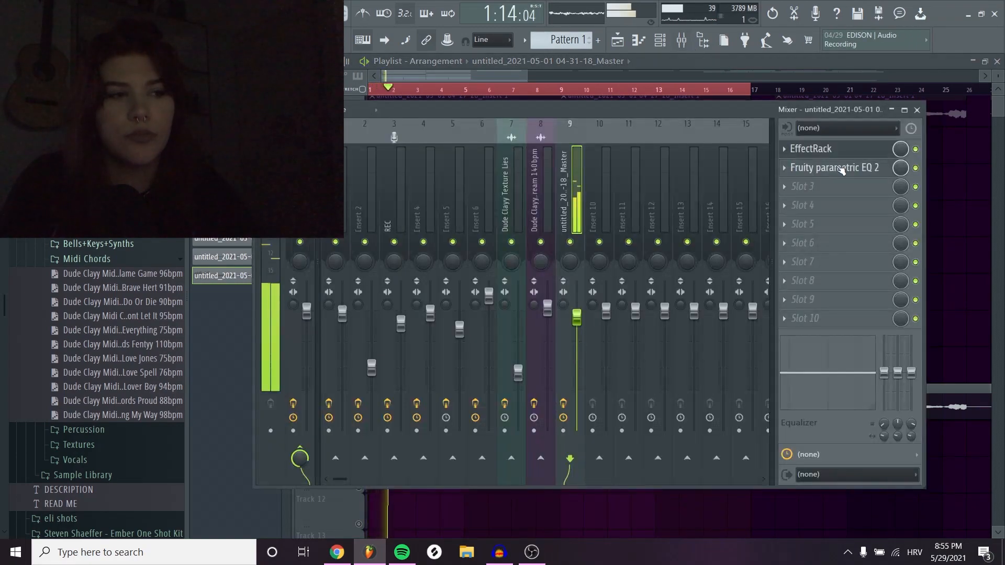
{"action": "left_click", "coordinate": [817, 150]}
{"action": "key", "text": "space"}
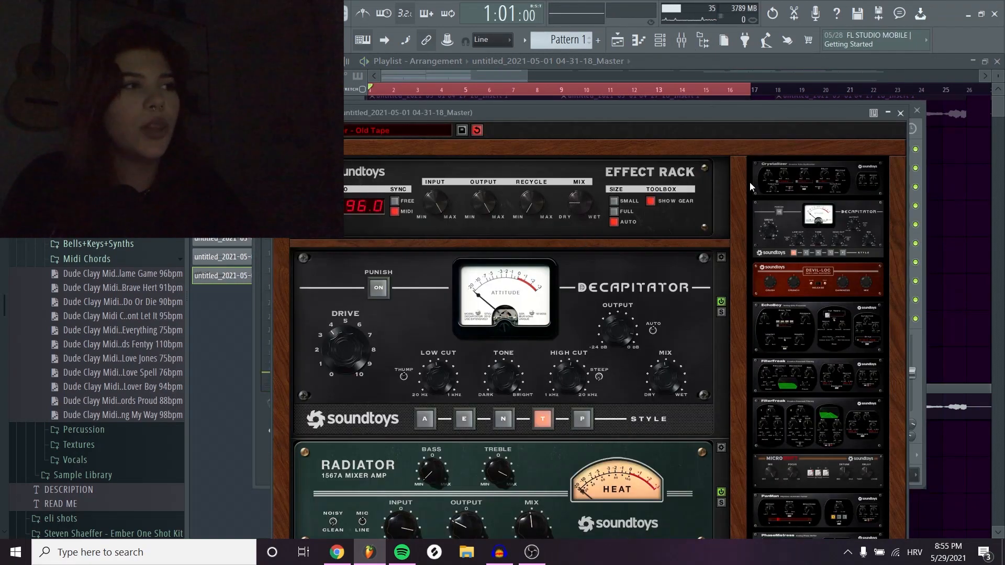
{"action": "right_click", "coordinate": [958, 231]}
{"action": "key", "text": "space"}
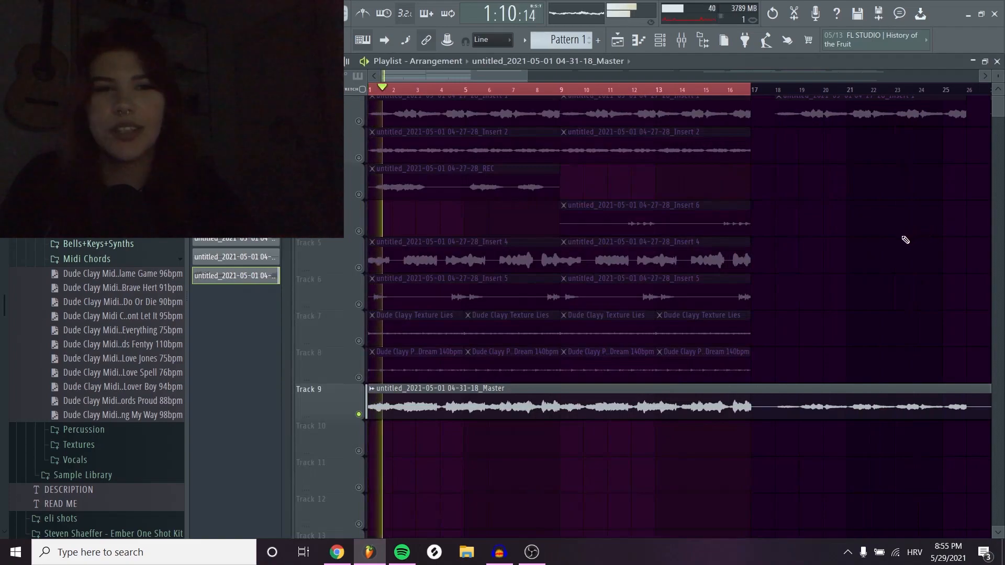